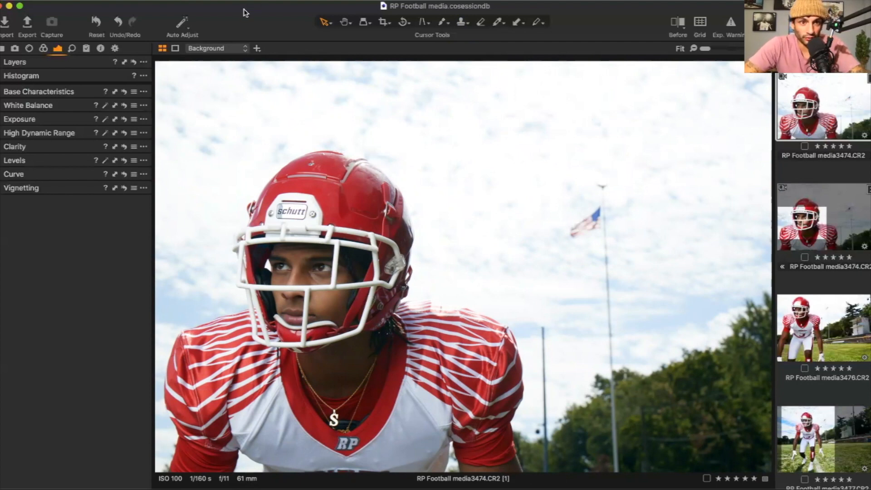
Step: Crop the helmeted player's photo tighter to about 14.81 by 9.87 in, trimming the sky above and the trees beside him
click(382, 24)
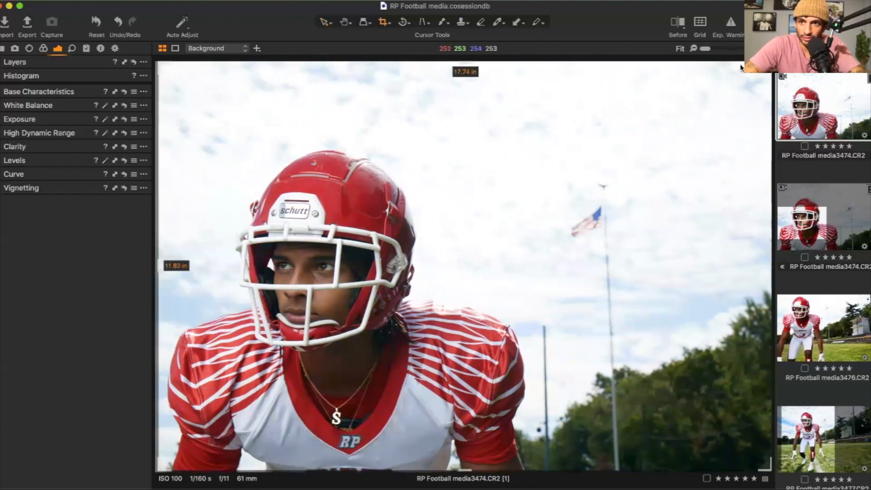
drag(739, 63, 622, 129)
drag(414, 213, 421, 213)
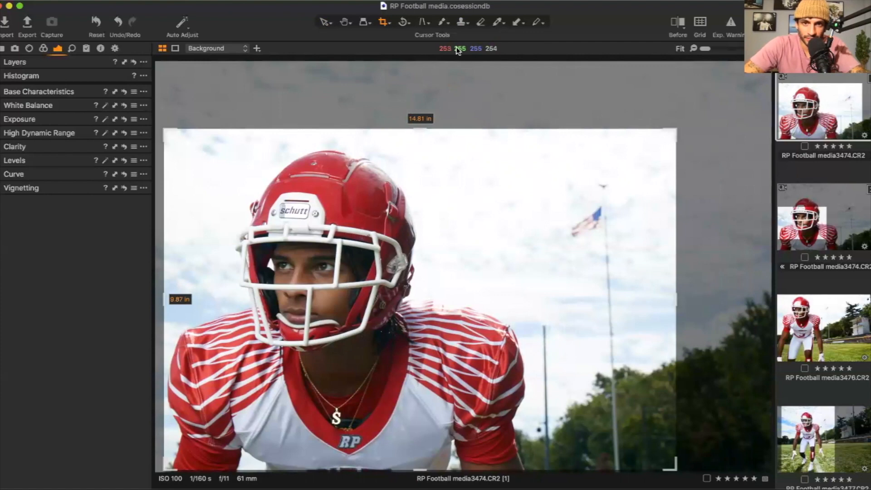
click(324, 22)
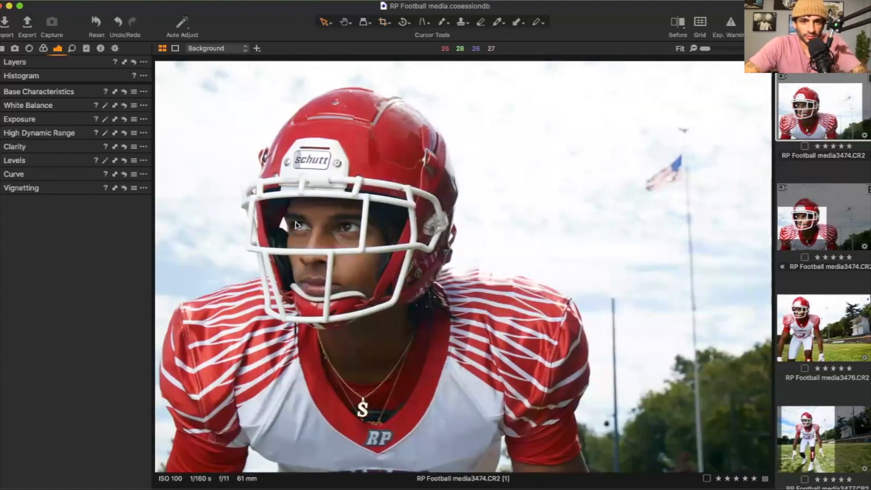
Step: Expand the Base Characteristics, Histogram, White Balance and Exposure tools, and check the curve choices while keeping Film Standard
click(5, 92)
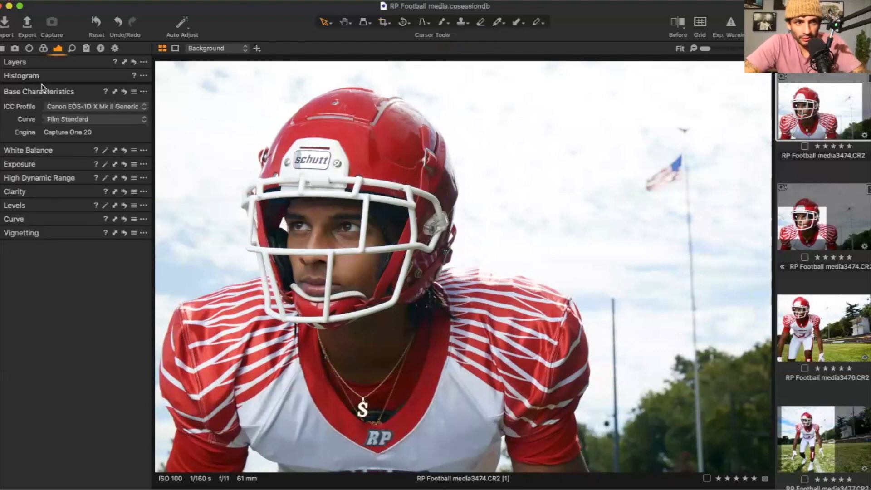
click(2, 78)
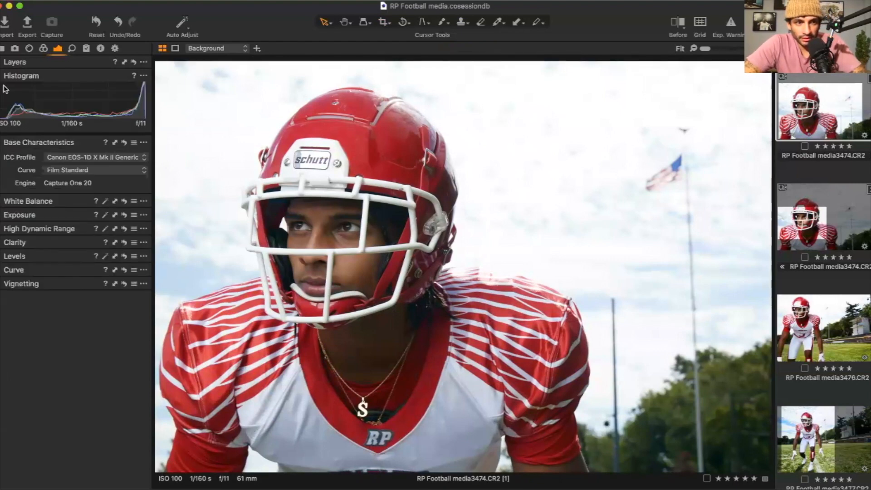
click(2, 204)
click(1, 261)
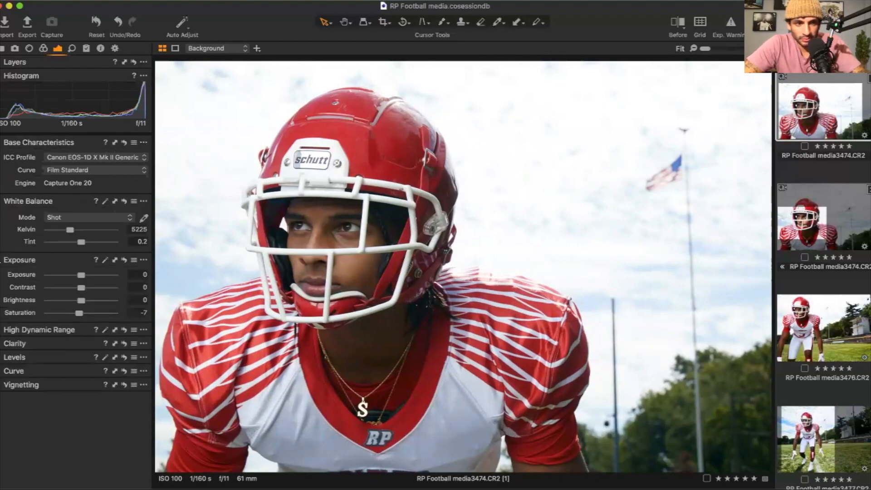
click(73, 170)
click(74, 170)
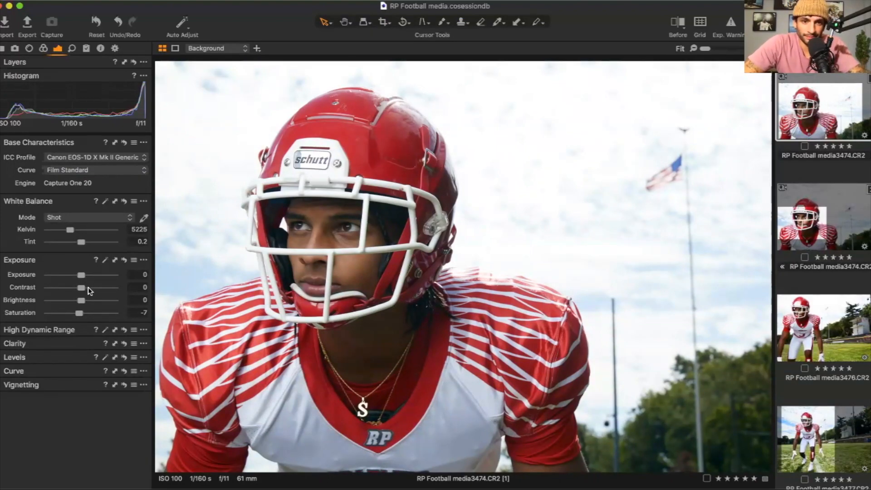
Step: Set the photo's Contrast to 14, Exposure to 0.07 and Saturation to -9
mouse_move(81, 275)
mouse_down()
mouse_move(64, 274)
mouse_move(95, 278)
mouse_up()
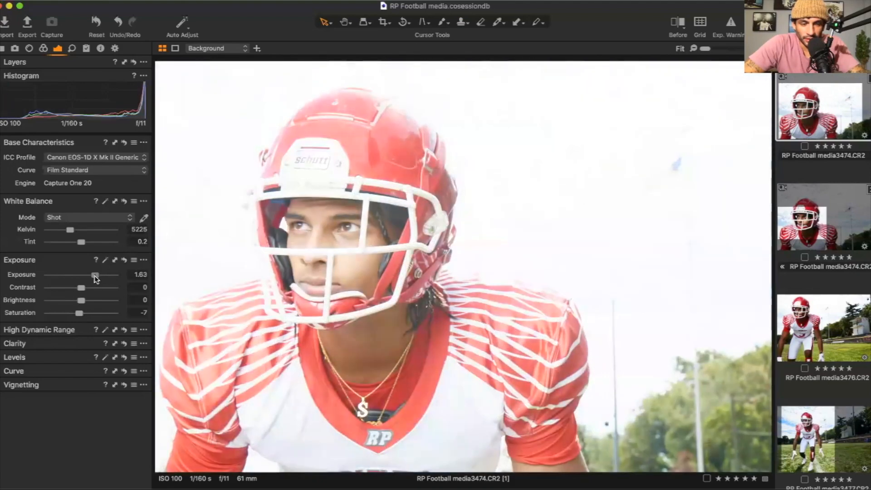
double_click(96, 277)
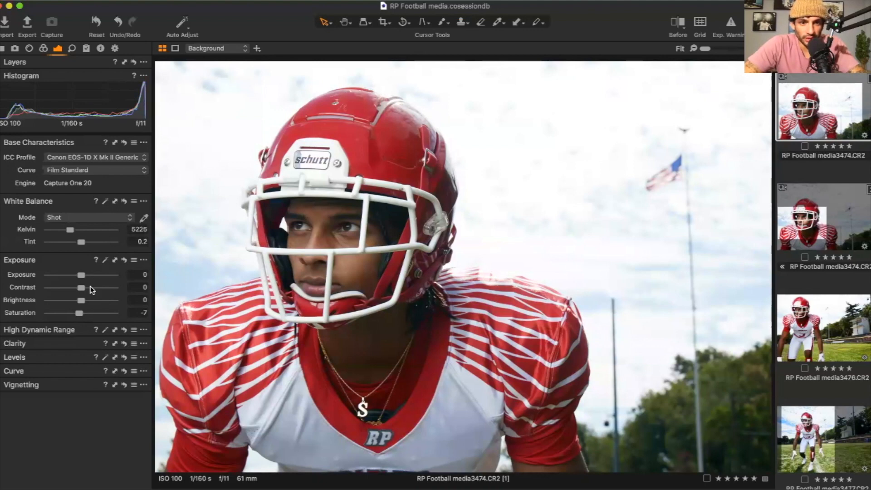
click(91, 288)
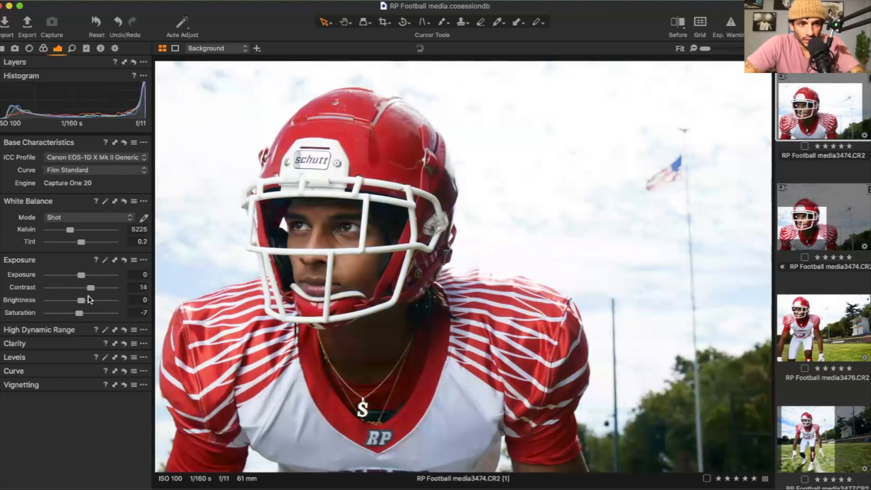
drag(84, 278, 85, 278)
drag(79, 314, 78, 314)
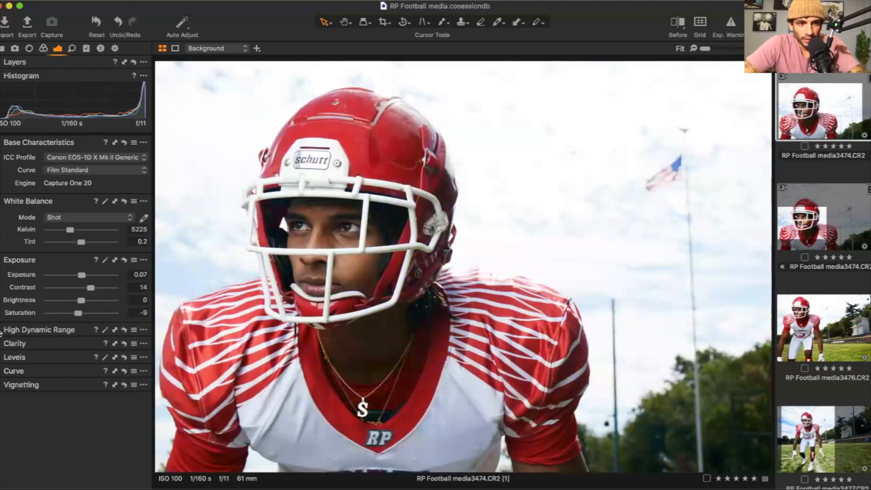
Step: Rate the photo two stars and set its High Dynamic Range to Highlight -75, Shadow -5 and Black -26
click(54, 330)
key(2)
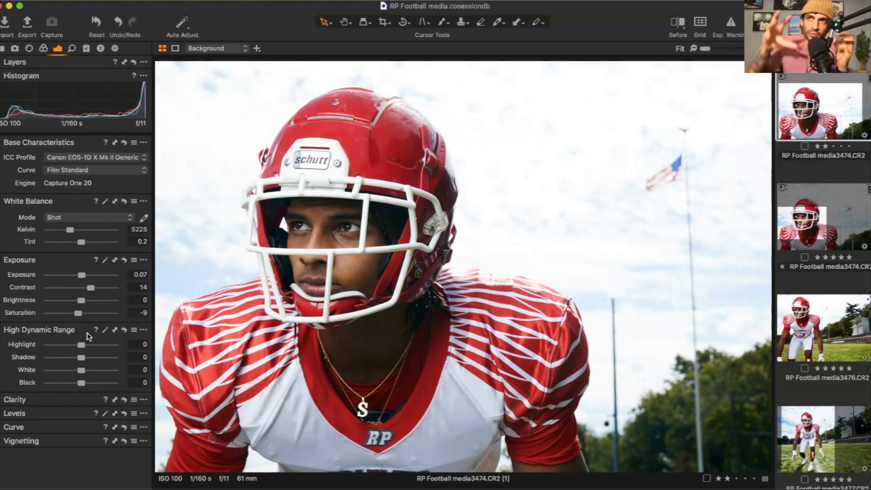
click(58, 345)
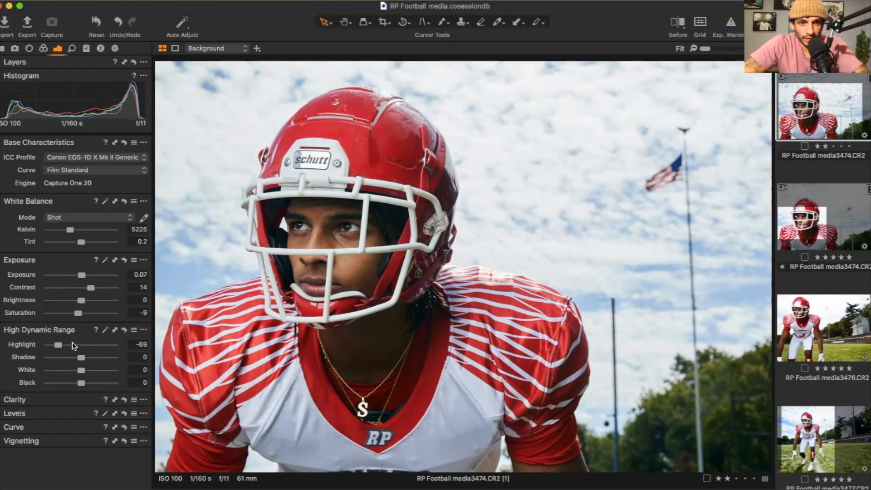
drag(59, 347, 71, 345)
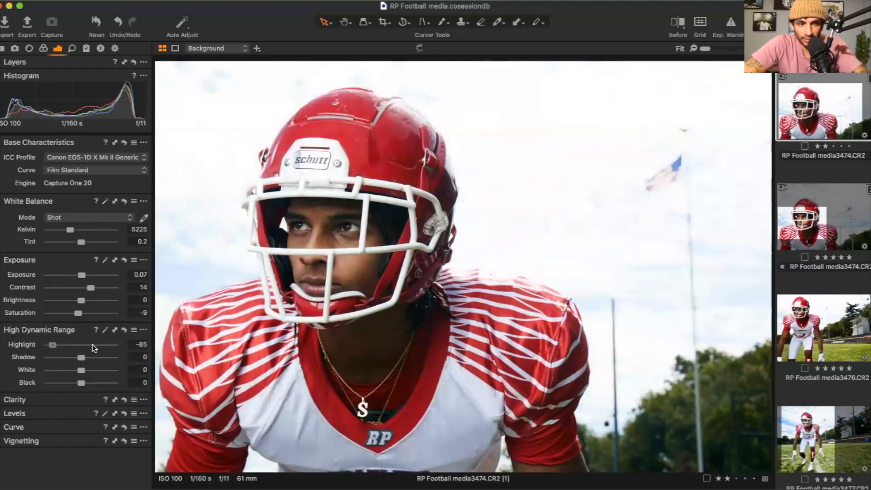
drag(71, 345, 47, 348)
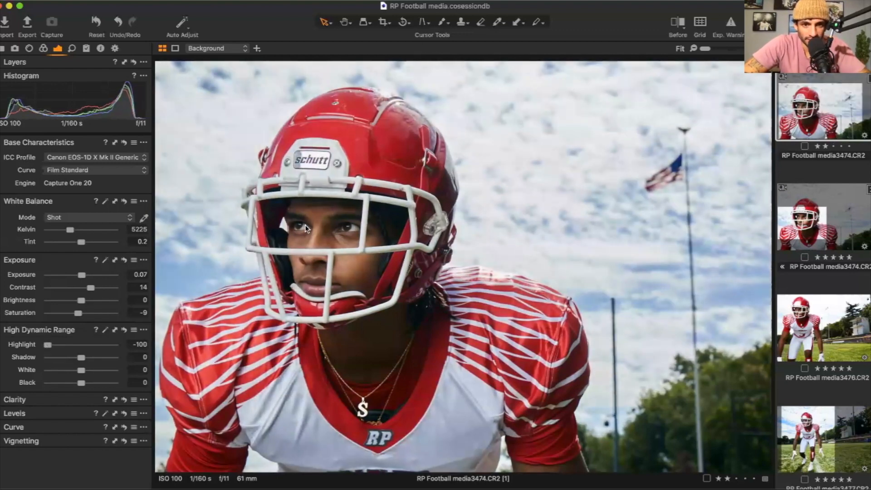
mouse_move(49, 349)
mouse_down()
mouse_move(79, 348)
mouse_move(29, 344)
mouse_move(138, 347)
mouse_move(57, 346)
mouse_up()
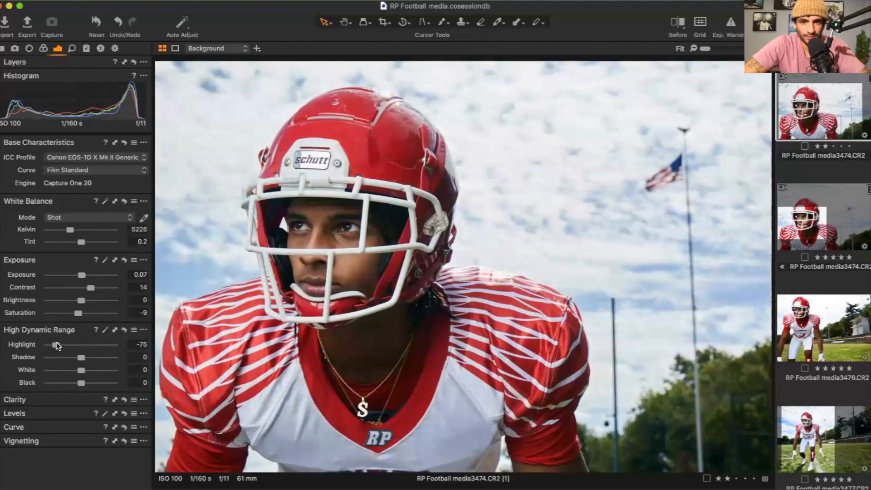
click(72, 384)
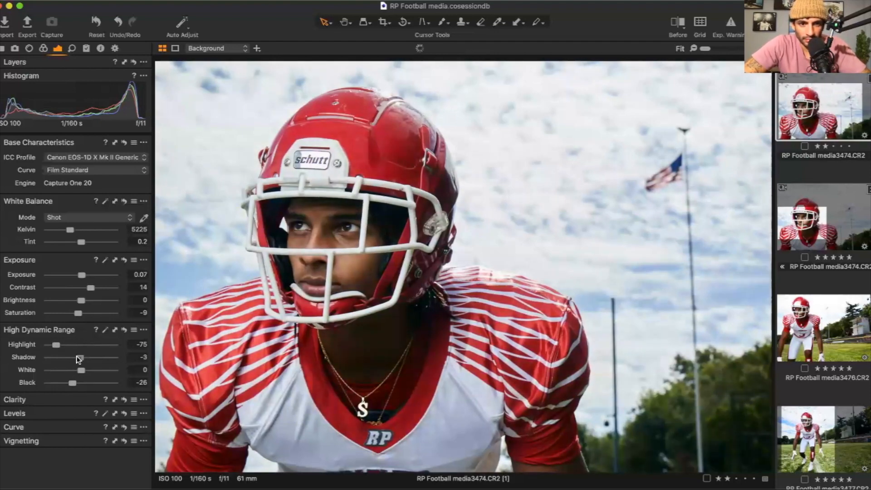
Step: Set Clarity to 45, trying the Punch method and then returning to Natural
click(1, 400)
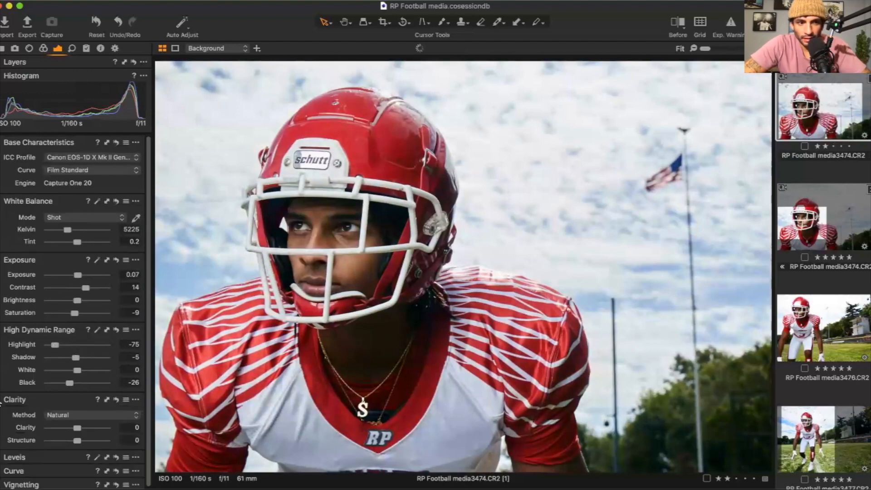
scroll(71, 410, down, 1)
click(89, 427)
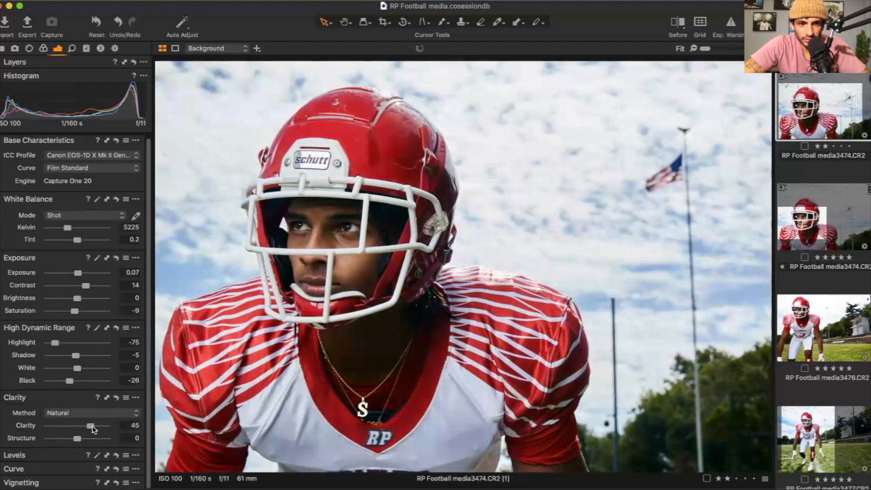
click(94, 417)
click(90, 422)
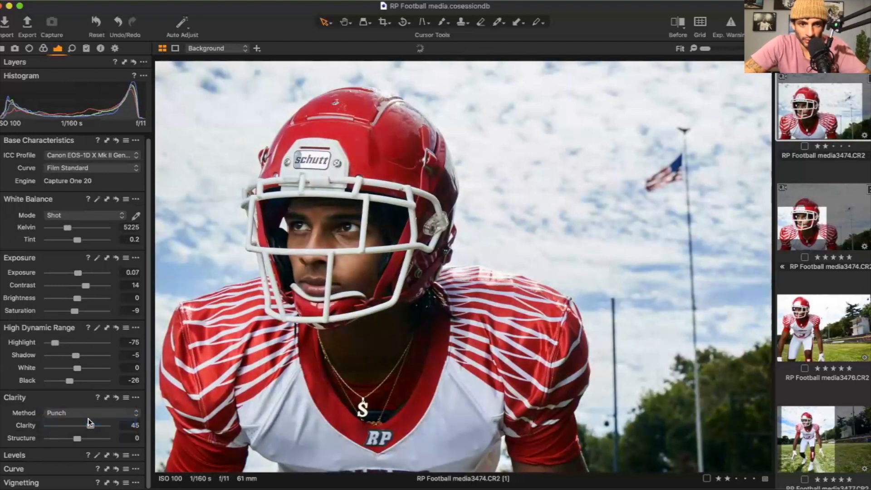
click(96, 414)
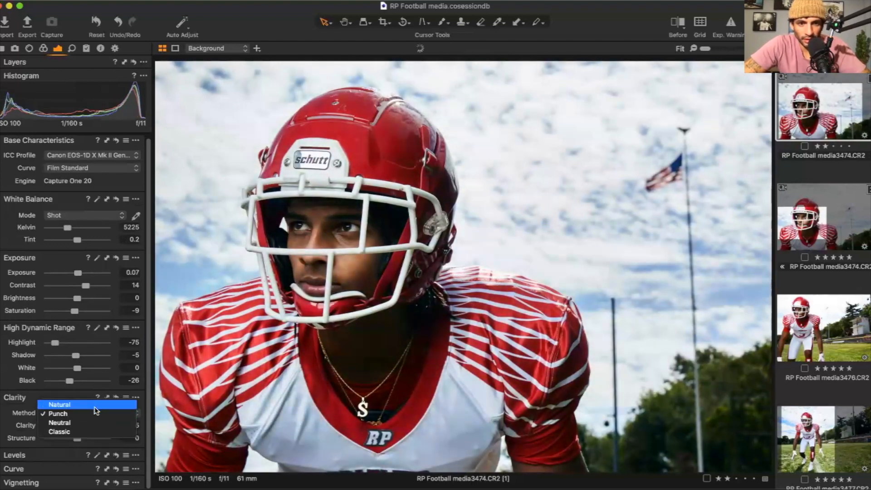
click(93, 406)
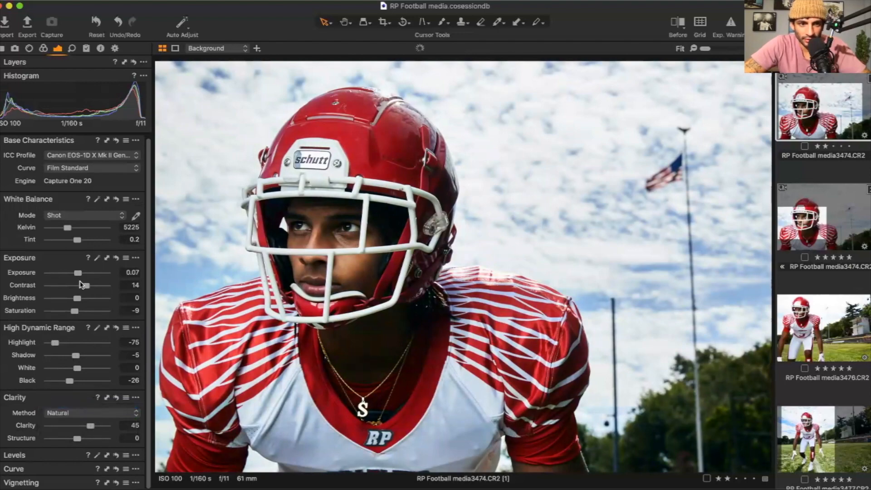
Step: Set Exposure to 0.11 and the RGB Levels input points to 4 for shadows and 250 for highlights
drag(80, 276, 80, 276)
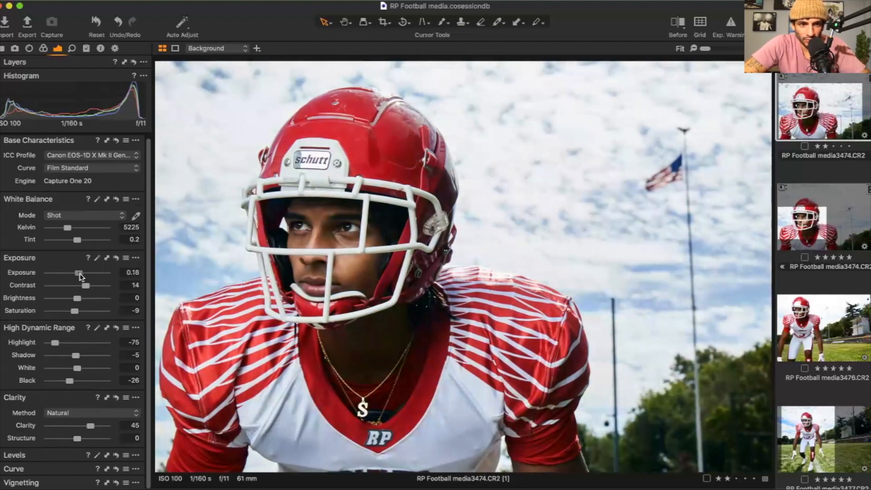
drag(80, 275, 79, 276)
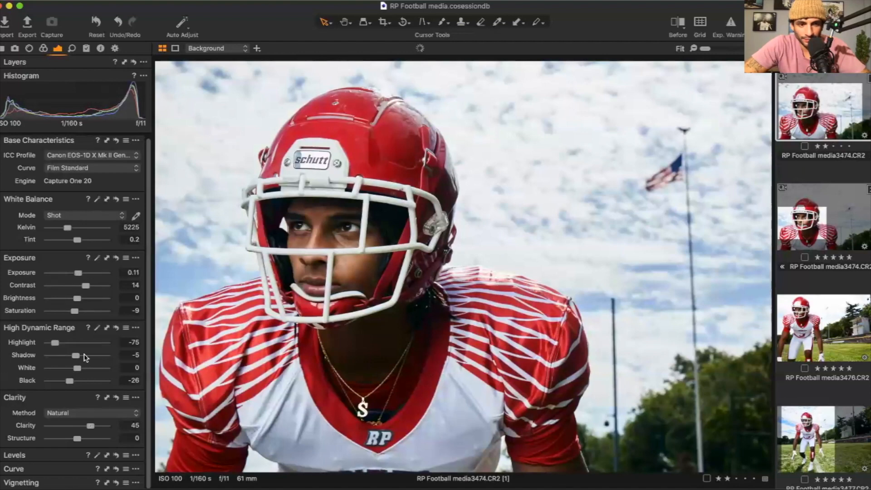
click(2, 455)
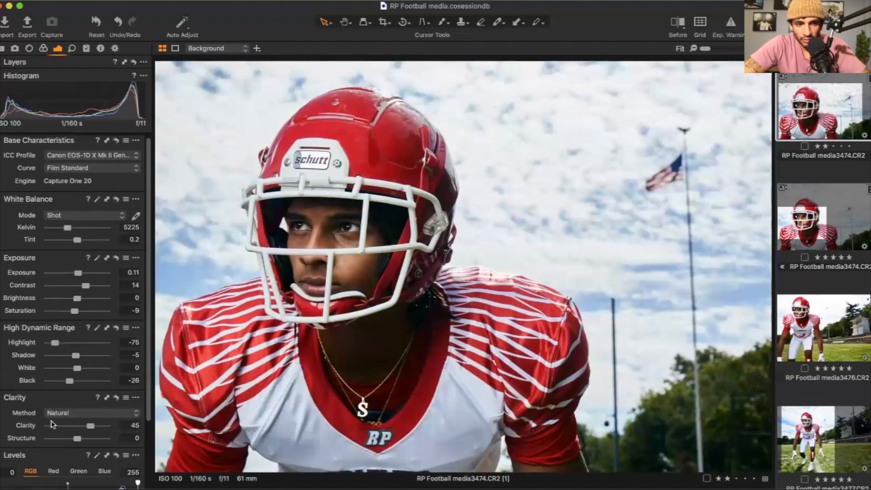
scroll(1, 455, down, 3)
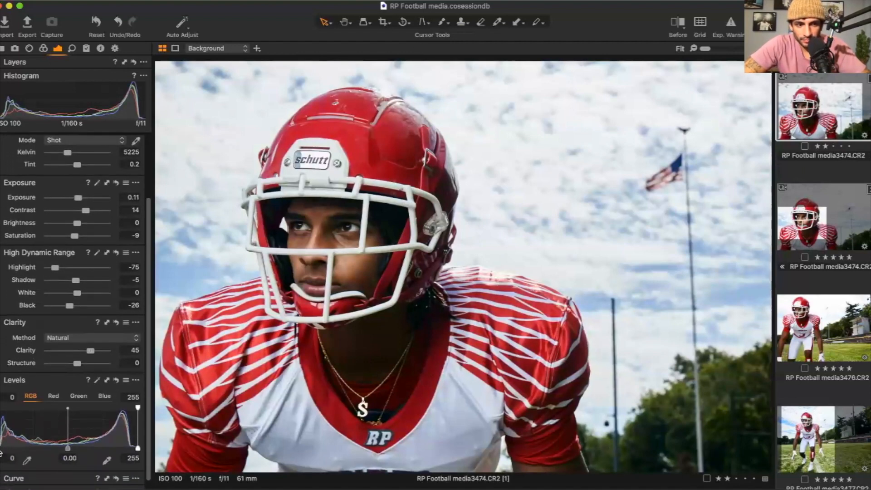
drag(0, 448, 1, 448)
scroll(17, 444, down, 1)
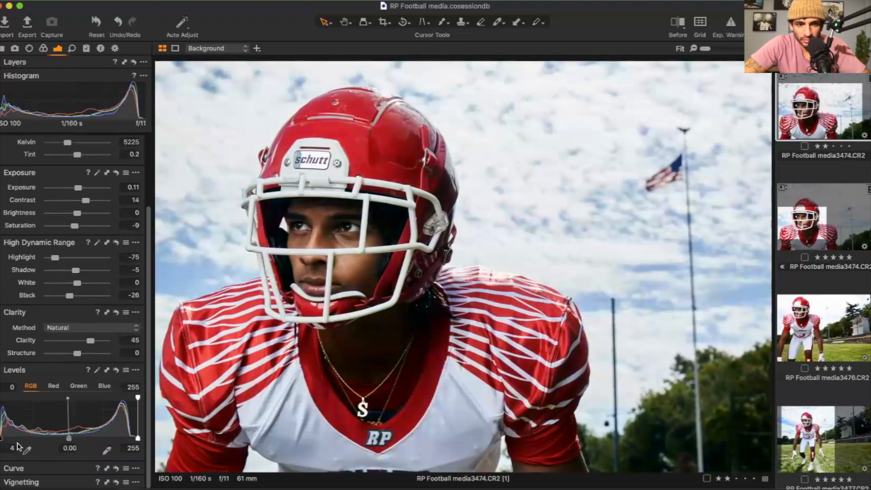
mouse_move(137, 438)
mouse_down()
mouse_move(117, 439)
mouse_move(135, 441)
mouse_up()
scroll(134, 444, down, 1)
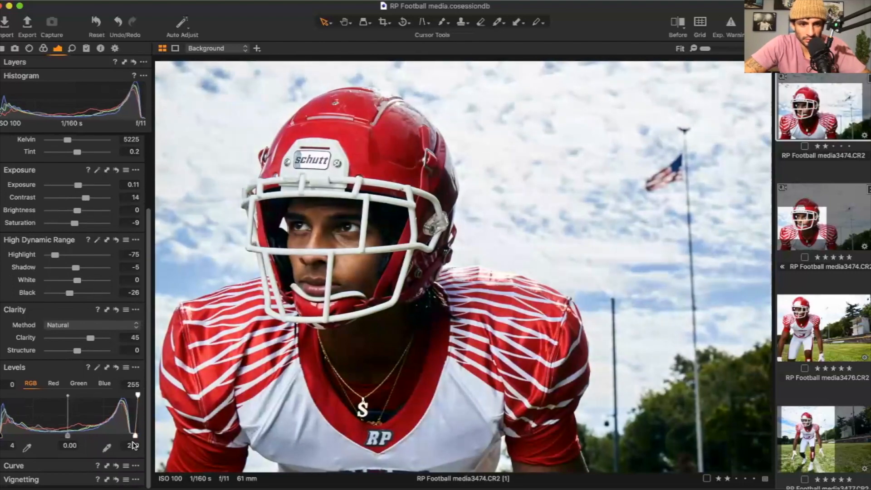
Step: Add an RGB curve point at input 77, output 77, and set the Vignetting Amount to -0.18
click(61, 461)
scroll(48, 442, down, 1)
click(33, 424)
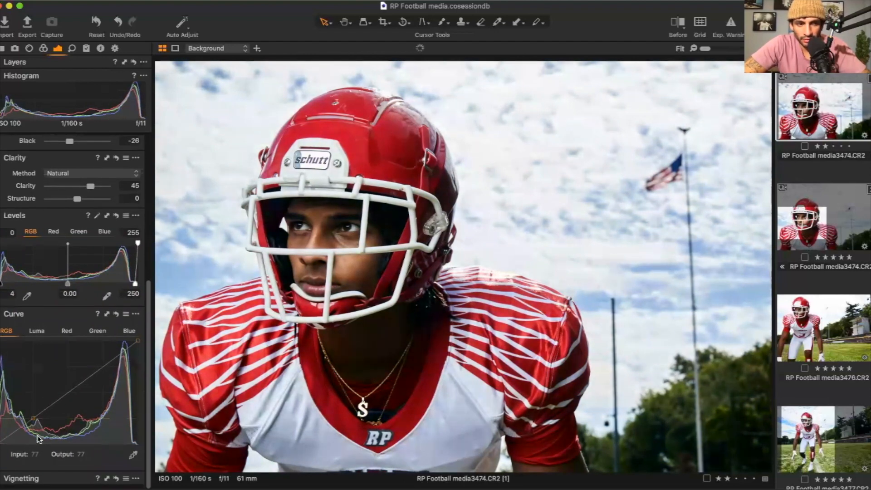
scroll(52, 453, down, 1)
click(28, 482)
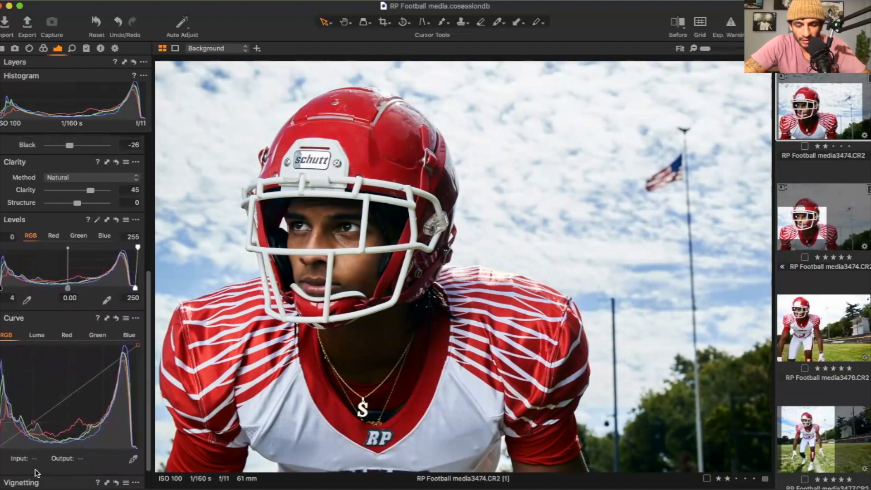
scroll(35, 472, down, 3)
drag(78, 467, 76, 471)
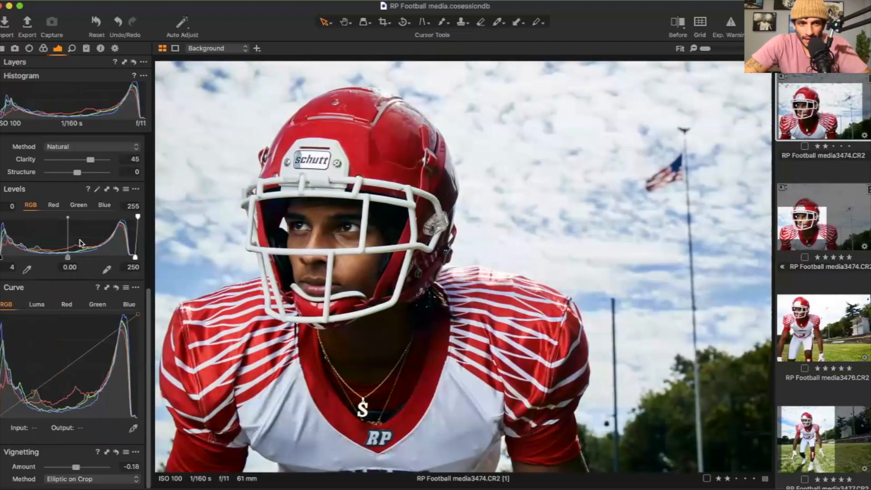
Step: Create a new empty adjustment layer above the existing clone and heal layers and activate the mask brush
scroll(28, 135, up, 10)
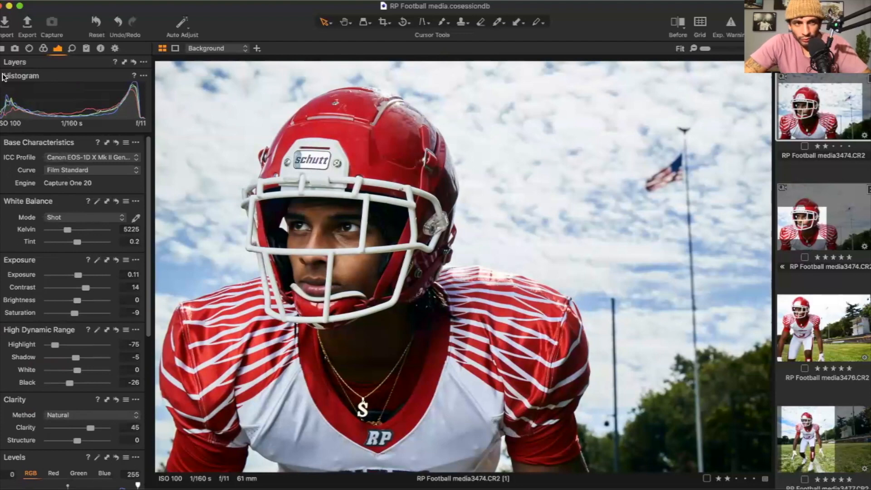
scroll(19, 169, up, 4)
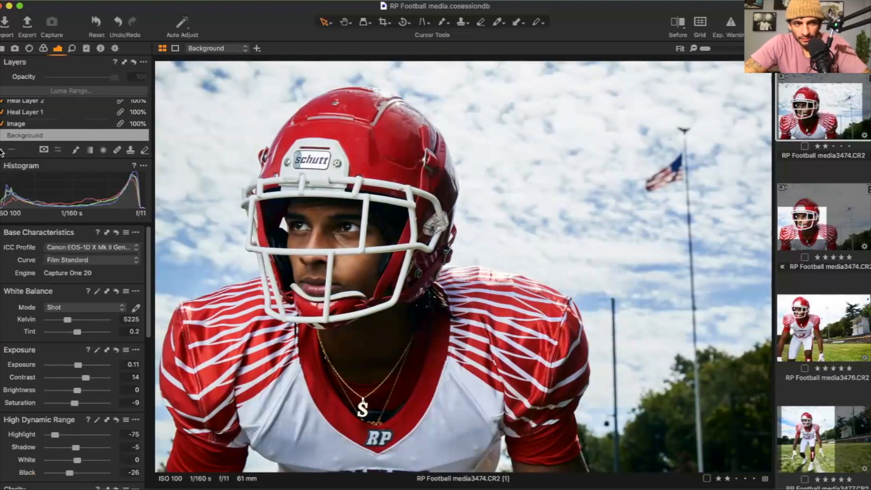
click(2, 150)
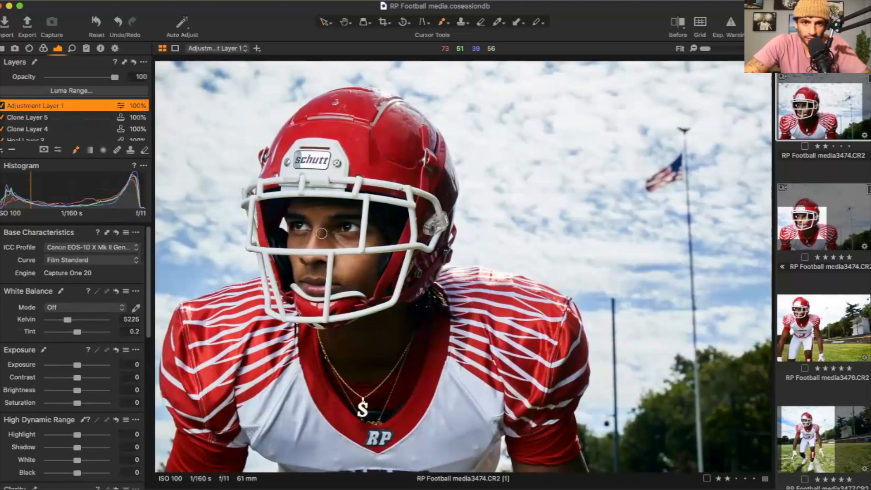
click(441, 23)
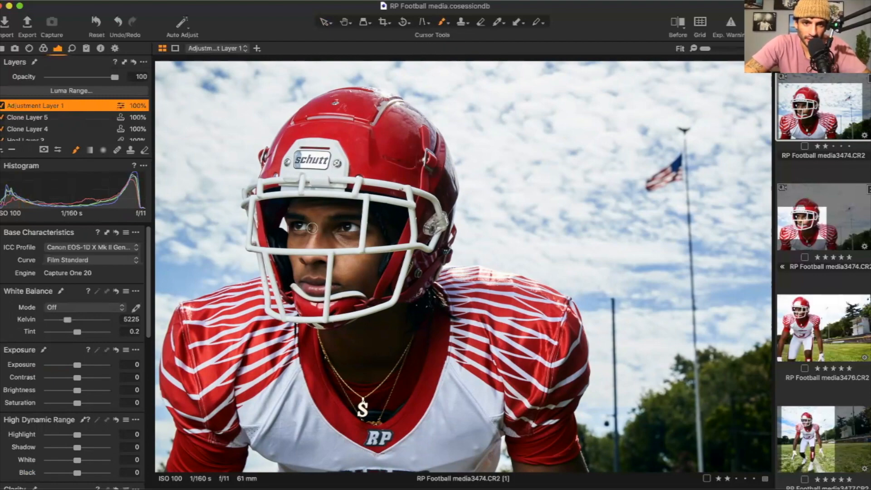
Step: Paint the adjustment layer's mask over the player's eyes, forehead and upper nose inside the face mask
scroll(311, 222, up, 3)
mouse_move(289, 199)
mouse_down()
mouse_move(283, 266)
mouse_move(289, 217)
mouse_move(297, 261)
mouse_move(303, 220)
mouse_move(305, 227)
mouse_move(301, 257)
mouse_move(283, 260)
mouse_move(306, 240)
mouse_move(282, 208)
mouse_up()
mouse_move(356, 198)
mouse_down()
mouse_move(310, 220)
mouse_move(319, 216)
mouse_move(318, 238)
mouse_move(292, 255)
mouse_move(329, 219)
mouse_move(281, 201)
mouse_move(385, 199)
mouse_move(339, 201)
mouse_move(347, 240)
mouse_move(369, 251)
mouse_move(329, 249)
mouse_move(360, 240)
mouse_move(348, 228)
mouse_move(389, 215)
mouse_move(388, 207)
mouse_move(345, 211)
mouse_move(380, 201)
mouse_move(389, 242)
mouse_move(374, 254)
mouse_move(271, 247)
mouse_move(269, 216)
mouse_move(296, 216)
mouse_move(278, 214)
mouse_up()
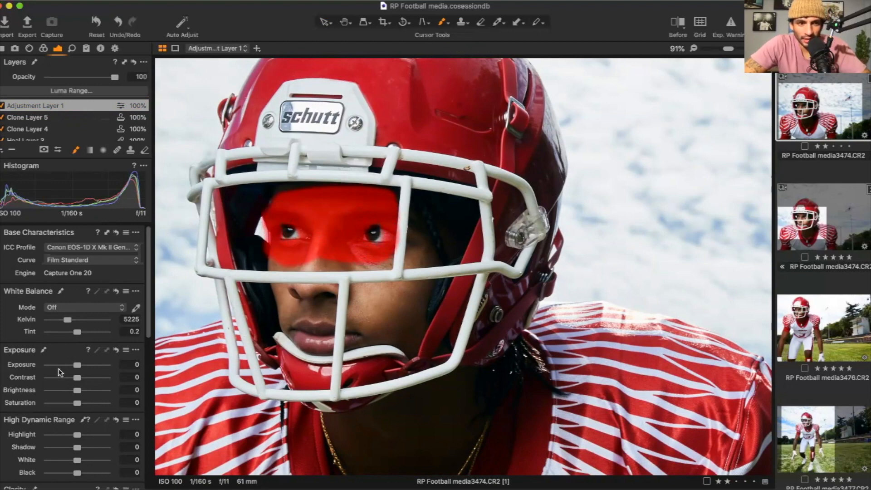
Step: Set the face layer's Exposure to 0.46 and Contrast to 13, extending the mask across the skin below the eyes
drag(77, 364, 83, 365)
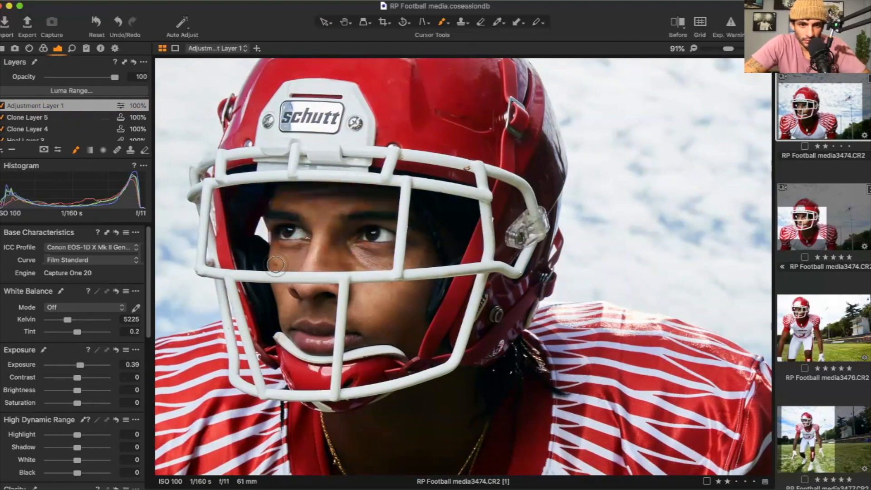
mouse_move(325, 261)
mouse_down()
mouse_move(369, 260)
mouse_move(349, 249)
mouse_move(318, 203)
mouse_move(350, 200)
mouse_move(321, 196)
mouse_move(367, 200)
mouse_move(305, 204)
mouse_move(338, 248)
mouse_move(367, 258)
mouse_up()
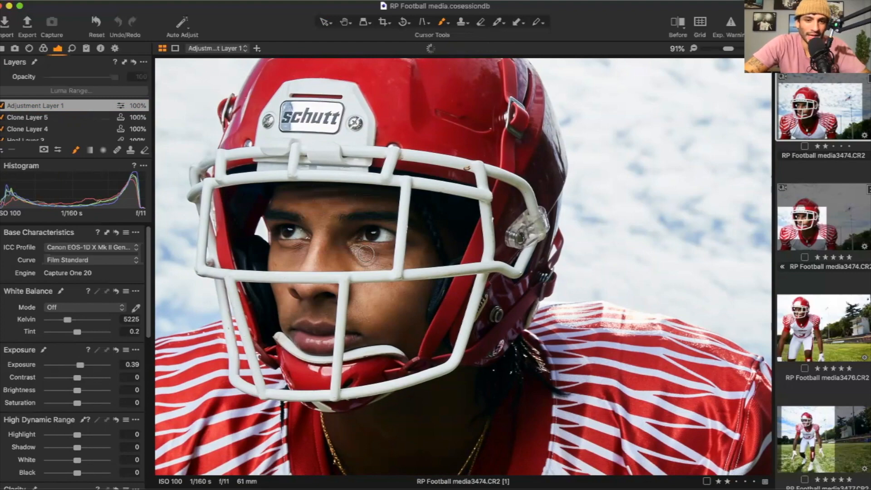
drag(78, 377, 85, 379)
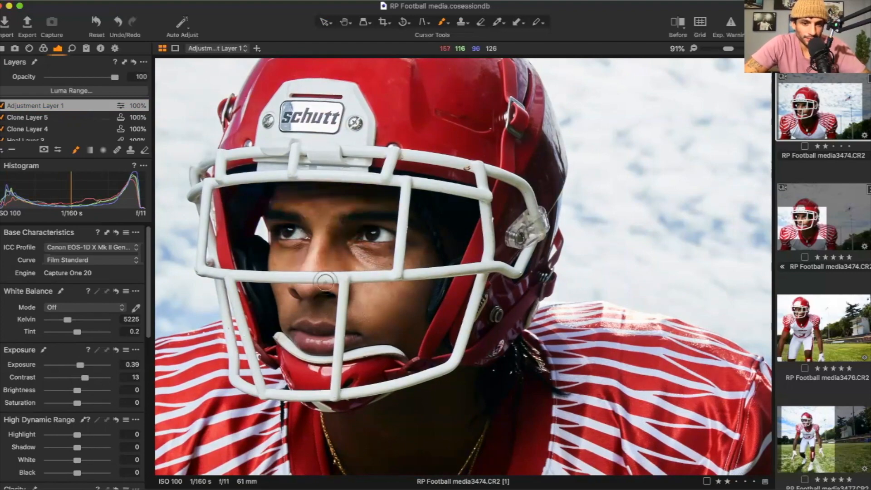
key(super+0)
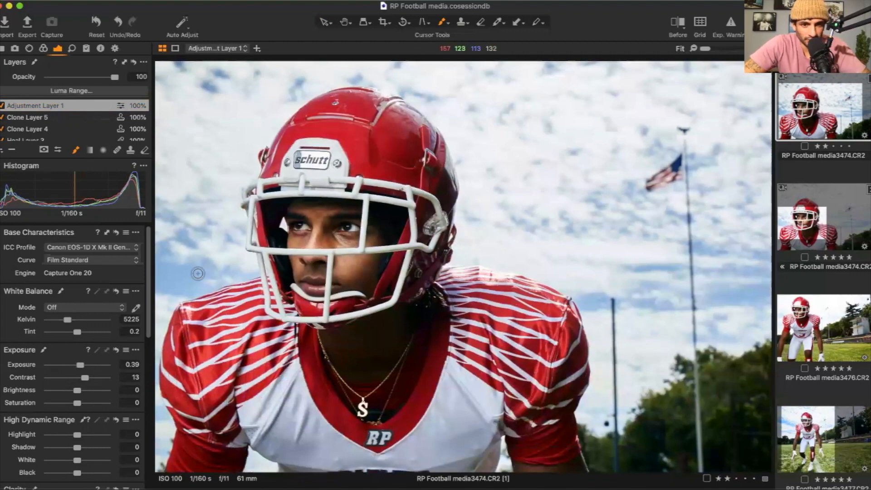
drag(83, 368, 82, 365)
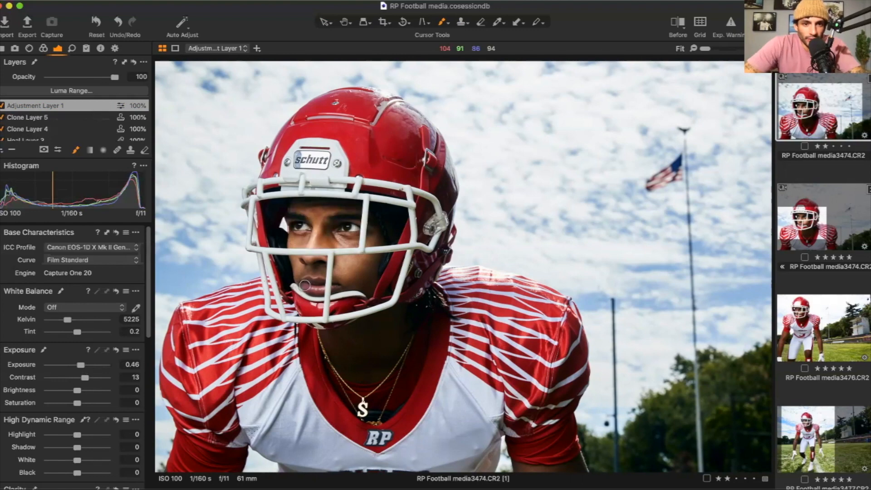
Step: Extend the face layer's mask over the lower nose, mouth area and cheek behind the face mask bars
mouse_move(303, 270)
mouse_down()
mouse_move(360, 259)
mouse_move(343, 270)
mouse_move(350, 259)
mouse_move(290, 266)
mouse_move(299, 275)
mouse_move(303, 262)
mouse_move(326, 259)
mouse_move(311, 274)
mouse_move(329, 273)
mouse_move(297, 277)
mouse_move(396, 281)
mouse_move(369, 302)
mouse_move(414, 256)
mouse_move(407, 299)
mouse_move(417, 273)
mouse_move(416, 300)
mouse_move(300, 294)
mouse_move(318, 304)
mouse_move(321, 273)
mouse_move(332, 311)
mouse_move(338, 272)
mouse_move(328, 301)
mouse_move(310, 294)
mouse_move(307, 282)
mouse_move(327, 267)
mouse_up()
scroll(303, 263, up, 3)
mouse_move(353, 234)
mouse_down()
mouse_move(384, 234)
mouse_move(360, 200)
mouse_up()
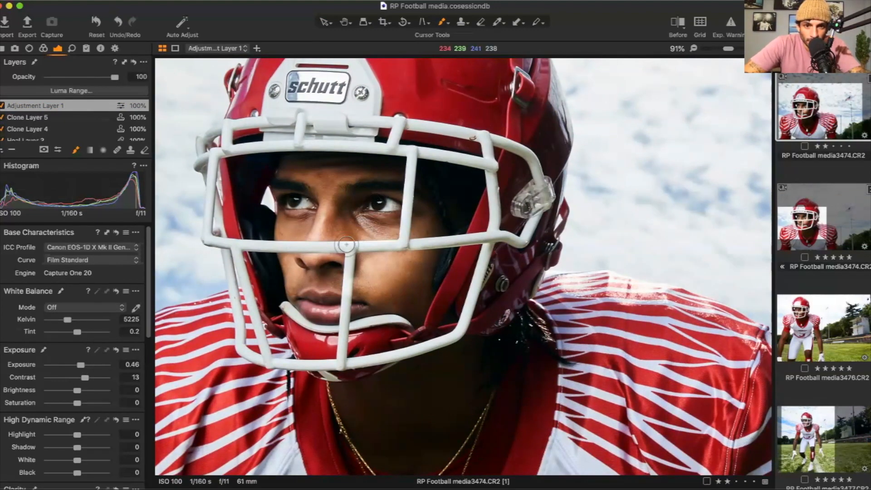
mouse_move(366, 271)
mouse_down()
mouse_move(362, 262)
mouse_move(380, 256)
mouse_move(360, 261)
mouse_move(359, 284)
mouse_move(364, 256)
mouse_move(337, 275)
mouse_move(420, 271)
mouse_move(331, 280)
mouse_move(392, 277)
mouse_move(417, 265)
mouse_up()
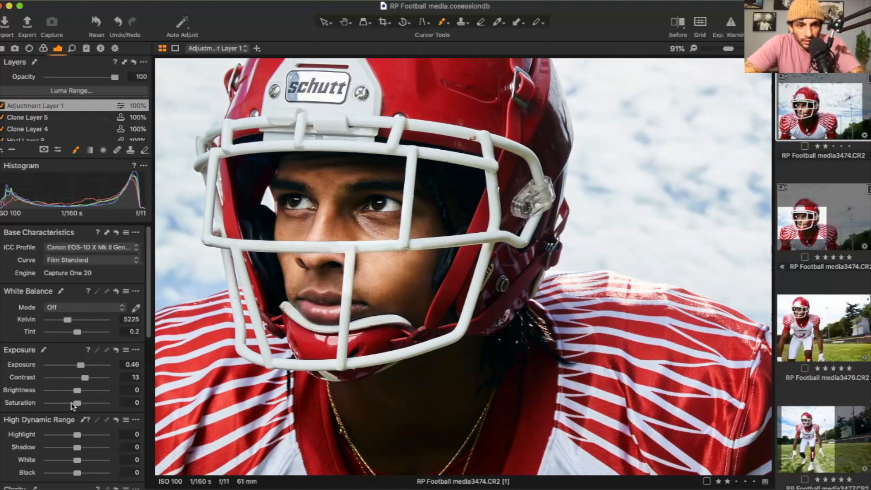
Step: Set the face layer's High Dynamic Range Shadow to -12 and Black to -9
click(69, 448)
drag(69, 449, 74, 472)
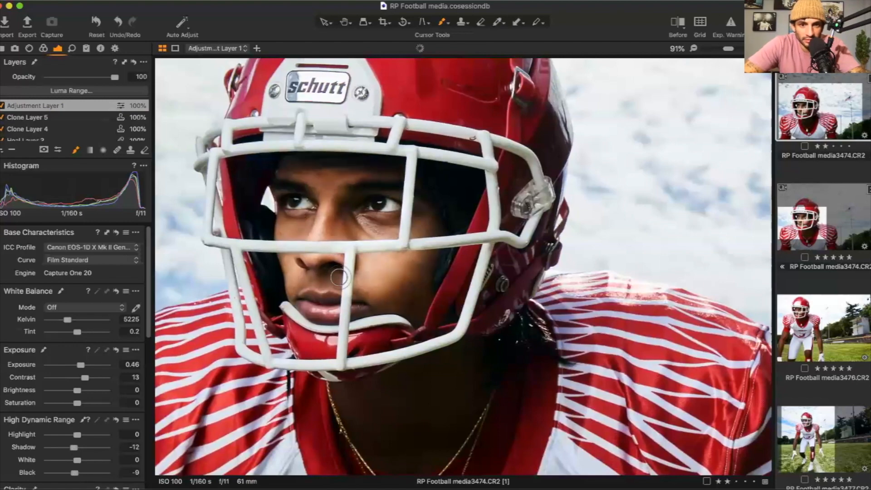
key(super+0)
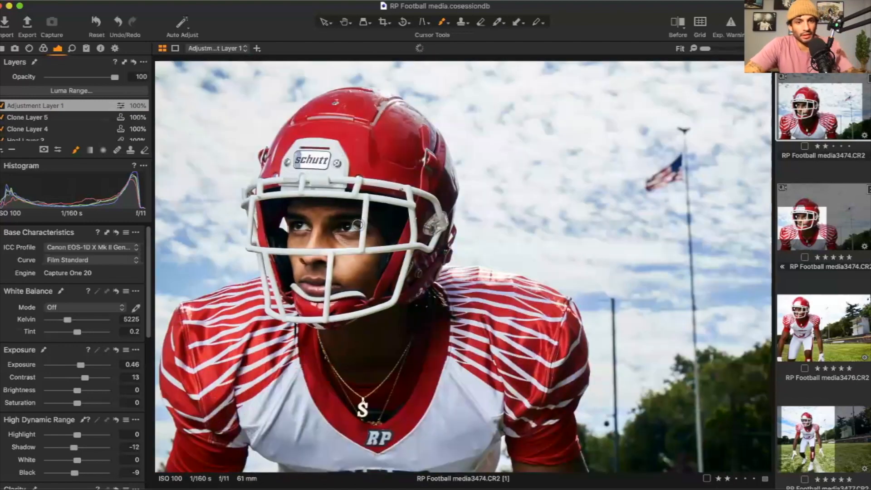
Step: Compare the portrait with the face adjustment layer switched off and on
click(2, 106)
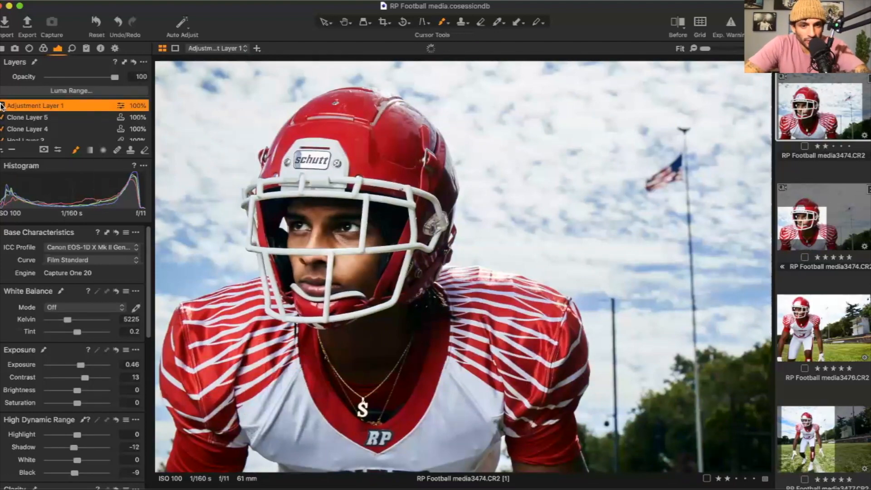
click(2, 106)
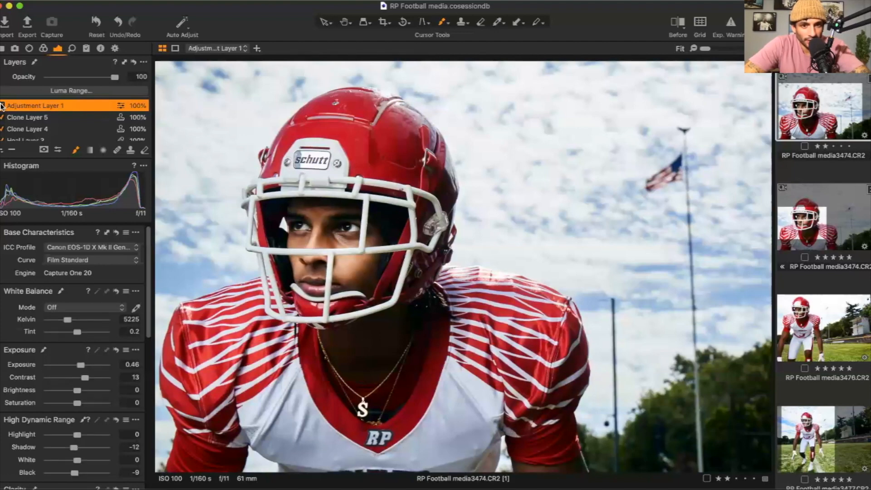
click(3, 106)
click(3, 106)
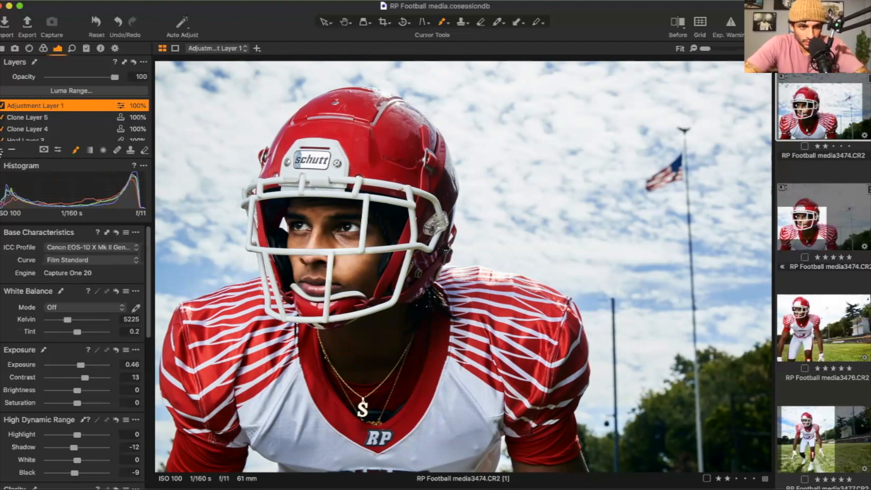
Step: Create a second empty adjustment layer and set the mask brush size to 595
click(3, 150)
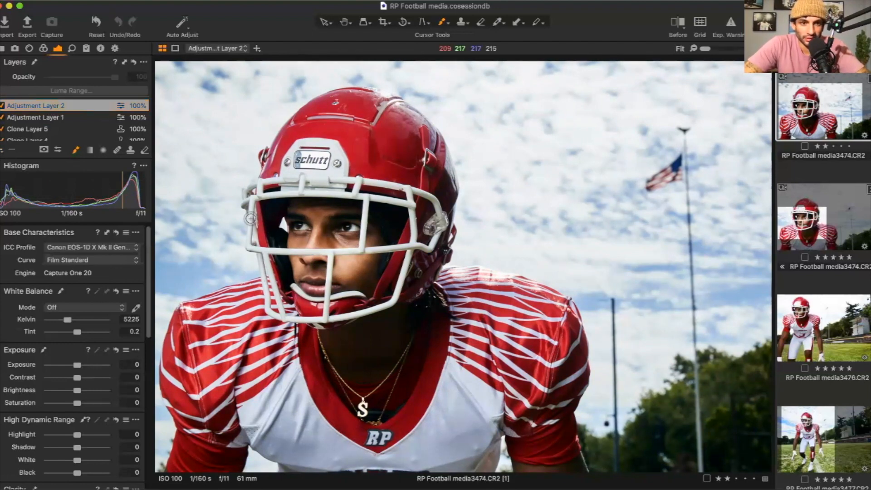
right_click(233, 222)
mouse_move(234, 221)
mouse_down()
mouse_move(266, 221)
mouse_move(254, 222)
mouse_up()
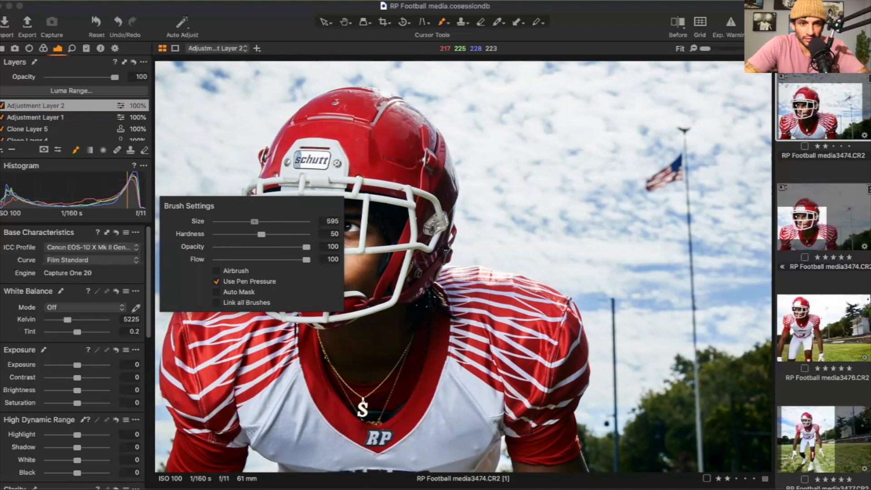
key(Escape)
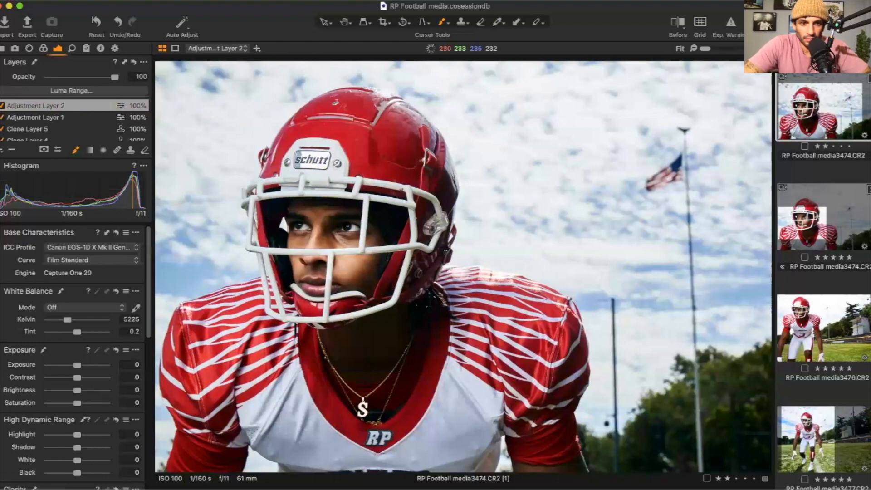
Step: Paint the new layer's mask roughly over the whole sky around the player, out to the image corners
drag(198, 101, 198, 358)
mouse_move(190, 86)
mouse_down()
mouse_move(182, 182)
mouse_move(198, 413)
mouse_move(190, 456)
mouse_move(204, 204)
mouse_move(245, 431)
mouse_move(214, 159)
mouse_move(286, 73)
mouse_move(444, 86)
mouse_move(498, 114)
mouse_move(503, 253)
mouse_move(524, 109)
mouse_up()
mouse_move(522, 168)
mouse_down()
mouse_move(481, 272)
mouse_move(453, 272)
mouse_move(449, 136)
mouse_move(422, 114)
mouse_up()
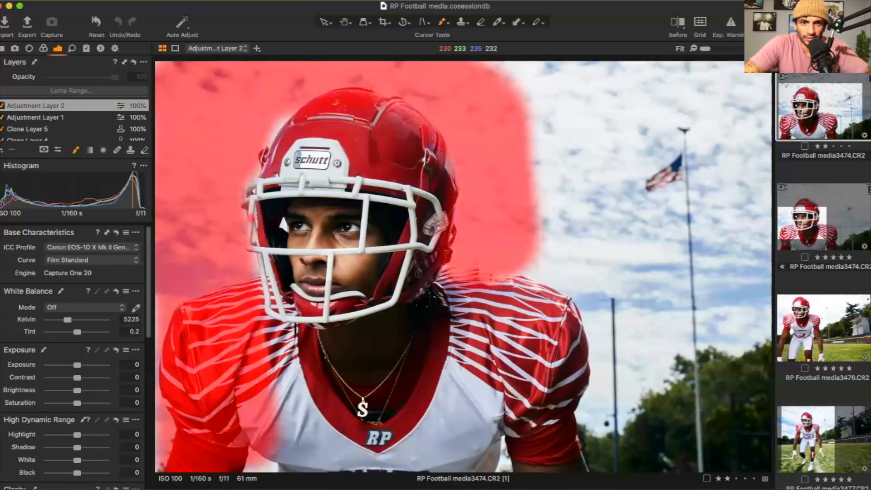
mouse_move(487, 174)
mouse_down()
mouse_move(492, 158)
mouse_move(514, 245)
mouse_move(533, 104)
mouse_move(554, 91)
mouse_move(590, 172)
mouse_move(610, 363)
mouse_move(622, 369)
mouse_move(710, 292)
mouse_move(736, 317)
mouse_move(667, 118)
mouse_move(630, 95)
mouse_move(675, 136)
mouse_move(739, 99)
mouse_move(726, 154)
mouse_move(707, 182)
mouse_move(748, 136)
mouse_move(753, 218)
mouse_up()
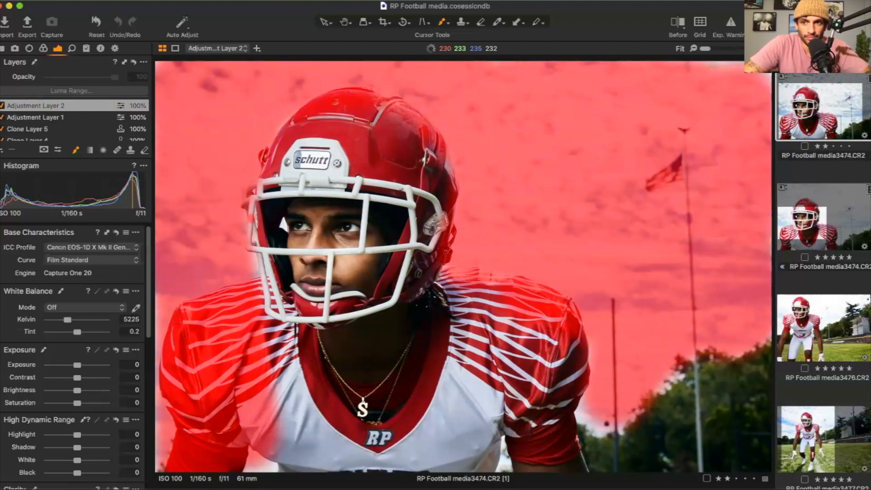
drag(675, 68, 741, 71)
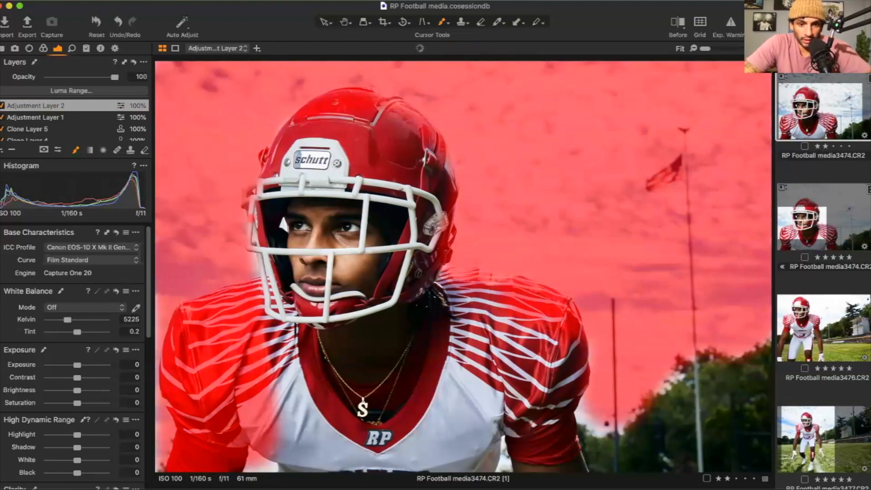
Step: Fill the remaining sky gaps in the mask beside the player's arms and along the tree line
click(268, 460)
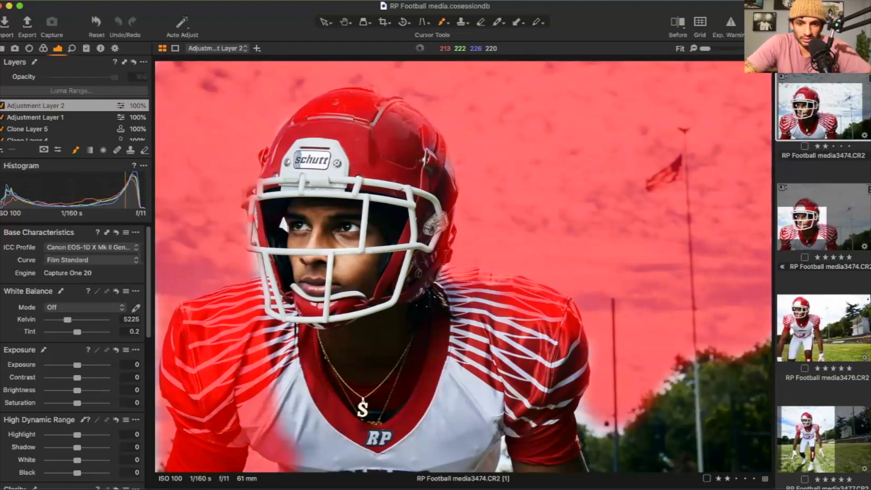
click(503, 446)
click(584, 411)
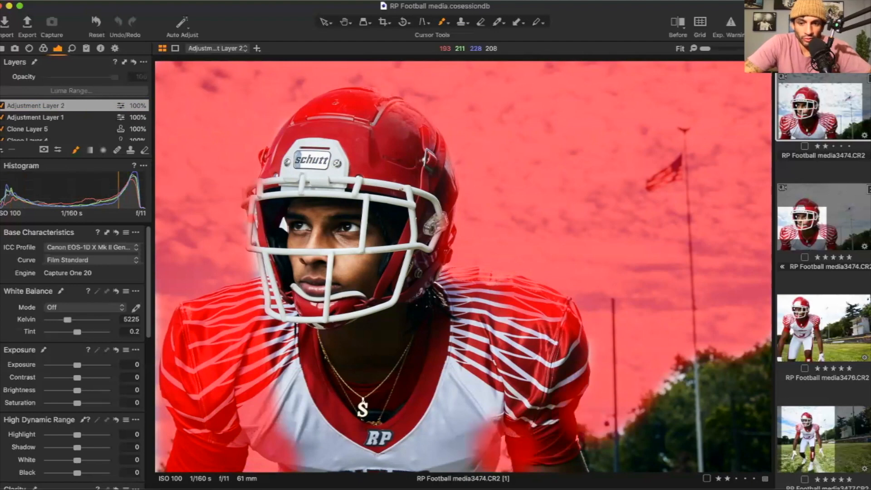
click(610, 418)
click(665, 368)
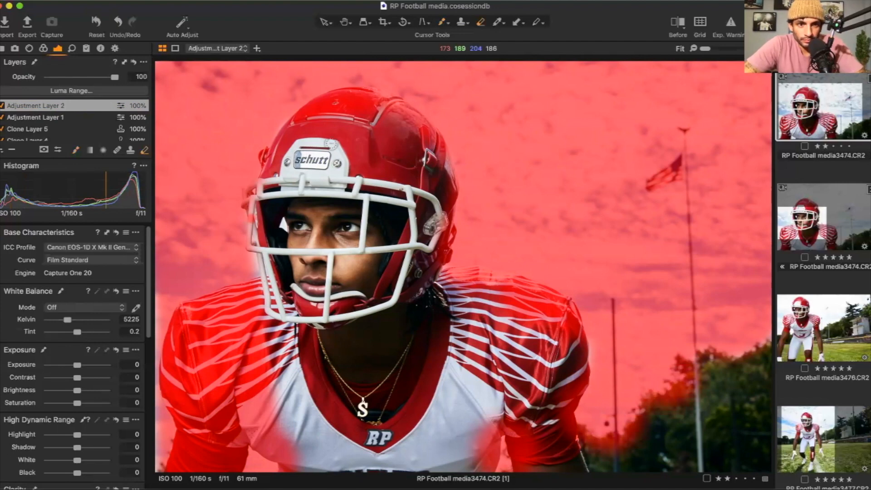
Step: Erase the sky mask from the player's helmet, shoulders, arms and jersey with an eraser of size 214
right_click(471, 116)
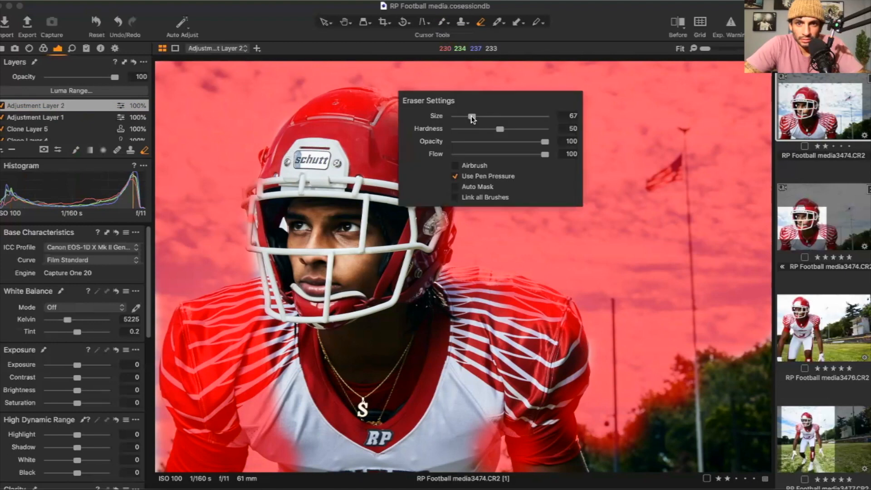
drag(473, 117, 480, 116)
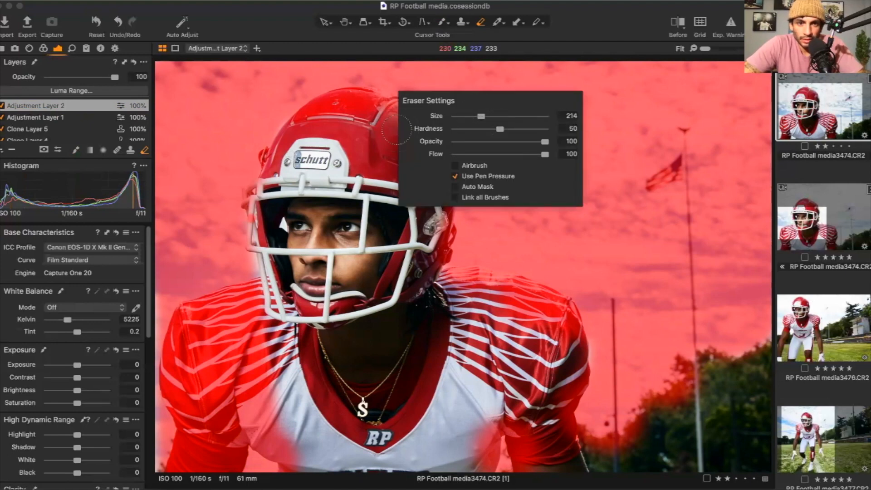
mouse_move(317, 130)
mouse_down()
mouse_move(312, 125)
mouse_move(338, 109)
mouse_move(310, 124)
mouse_up()
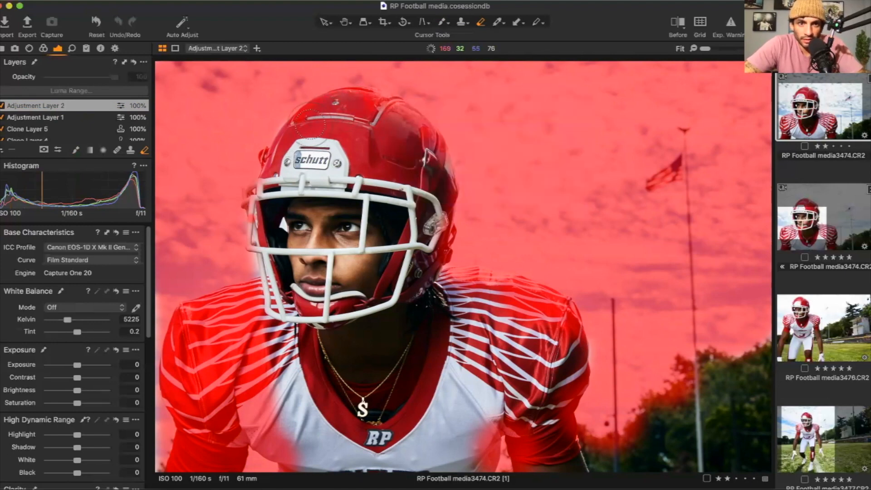
mouse_move(384, 117)
mouse_down()
mouse_move(425, 149)
mouse_move(439, 237)
mouse_move(427, 270)
mouse_move(484, 313)
mouse_move(470, 275)
mouse_move(491, 280)
mouse_move(480, 273)
mouse_move(561, 335)
mouse_move(542, 299)
mouse_move(542, 342)
mouse_move(518, 436)
mouse_move(544, 438)
mouse_up()
mouse_move(557, 389)
mouse_down()
mouse_move(546, 366)
mouse_move(480, 390)
mouse_move(469, 419)
mouse_move(479, 422)
mouse_move(476, 444)
mouse_move(366, 412)
mouse_move(338, 418)
mouse_move(308, 449)
mouse_move(255, 417)
mouse_move(213, 454)
mouse_move(193, 432)
mouse_move(188, 446)
mouse_move(216, 430)
mouse_move(233, 437)
mouse_move(229, 444)
mouse_move(183, 402)
mouse_up()
mouse_move(178, 348)
mouse_down()
mouse_move(199, 313)
mouse_move(272, 308)
mouse_move(216, 396)
mouse_move(302, 438)
mouse_move(305, 408)
mouse_move(274, 438)
mouse_move(284, 453)
mouse_move(358, 325)
mouse_move(380, 362)
mouse_move(281, 264)
mouse_move(278, 202)
mouse_move(255, 202)
mouse_move(252, 190)
mouse_move(290, 179)
mouse_move(304, 145)
mouse_move(372, 97)
mouse_move(434, 172)
mouse_move(399, 171)
mouse_move(399, 202)
mouse_up()
mouse_move(512, 277)
mouse_down()
mouse_move(547, 292)
mouse_move(566, 311)
mouse_move(578, 346)
mouse_move(554, 432)
mouse_up()
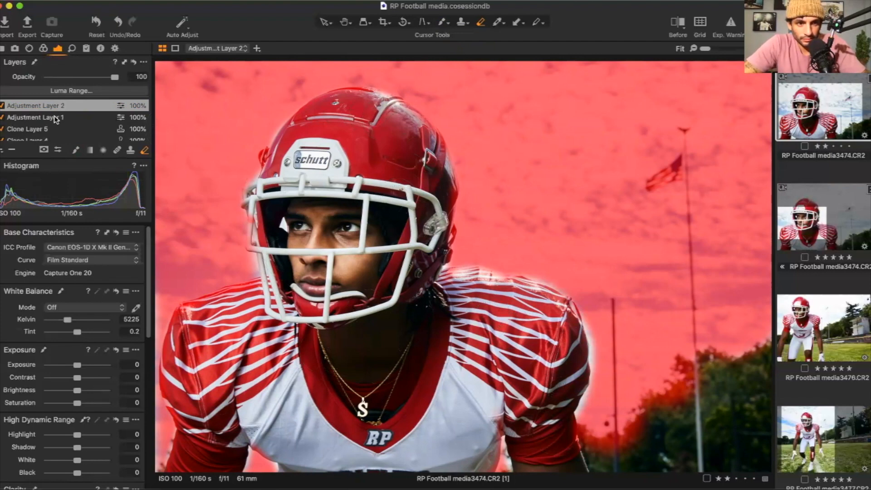
Step: Repaint the sky mask along the helmet and shoulder edges with a size 62 brush and hide the mask overlay
key(b)
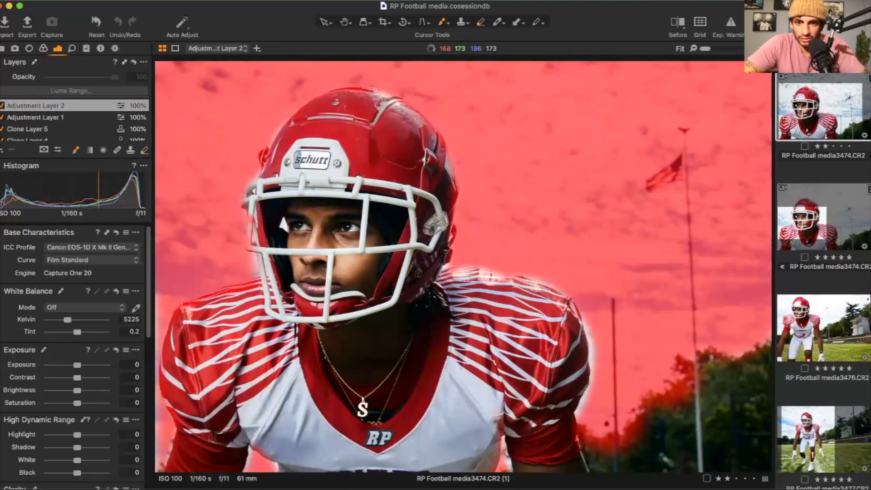
right_click(550, 220)
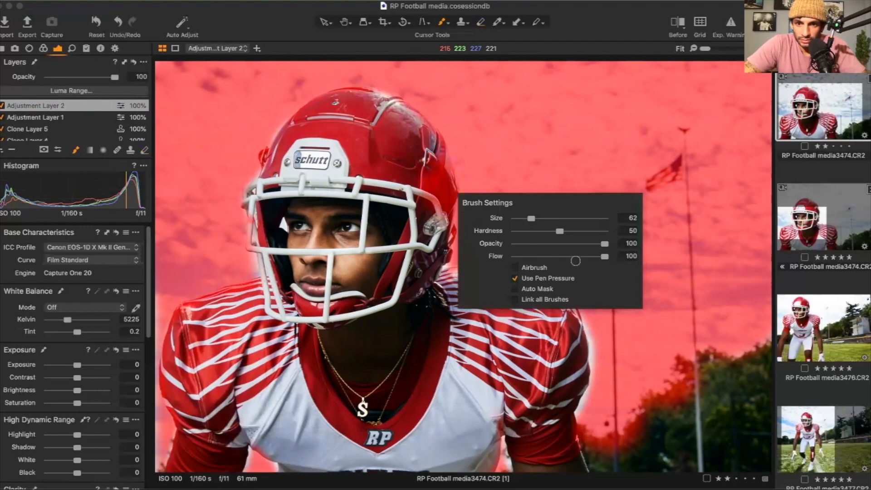
mouse_move(587, 321)
mouse_down()
mouse_move(597, 368)
mouse_move(582, 310)
mouse_move(594, 363)
mouse_move(582, 411)
mouse_move(601, 352)
mouse_move(570, 297)
mouse_move(525, 274)
mouse_up()
mouse_move(249, 237)
mouse_down()
mouse_move(253, 272)
mouse_move(237, 212)
mouse_move(245, 152)
mouse_move(250, 210)
mouse_up()
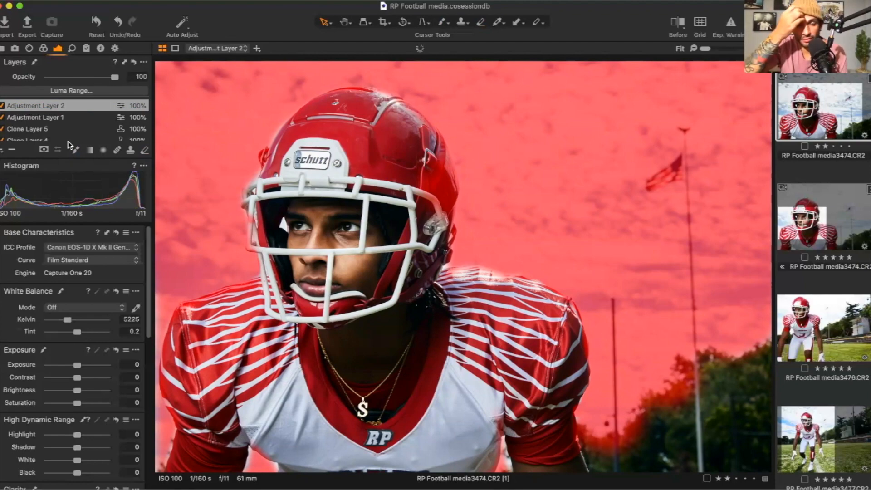
key(m)
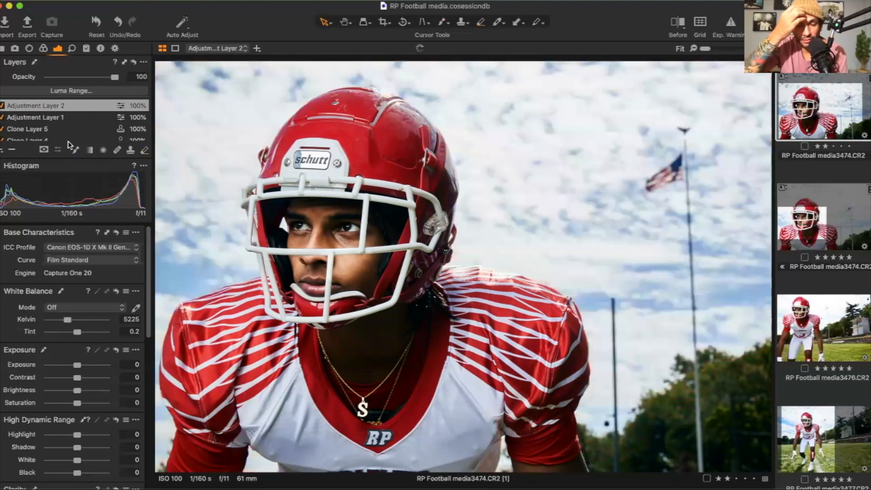
Step: Set the sky layer's Exposure to -0.15, Highlight to -24 and Clarity to 53
click(43, 49)
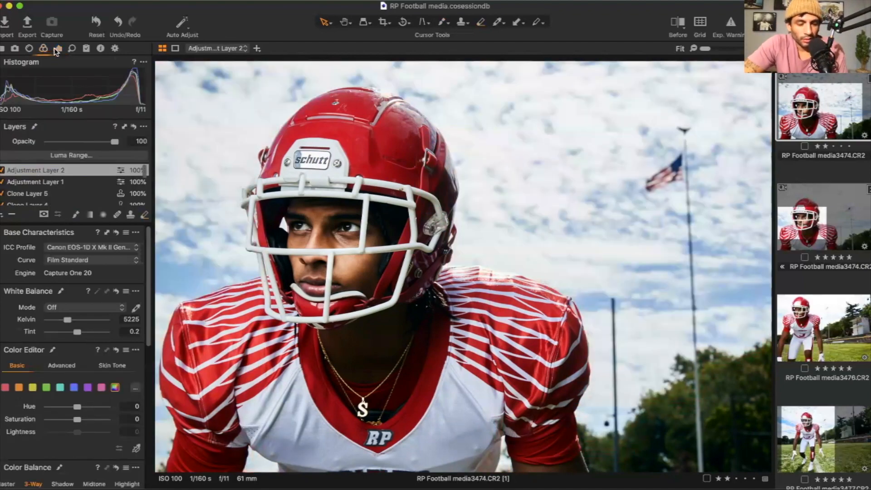
click(58, 48)
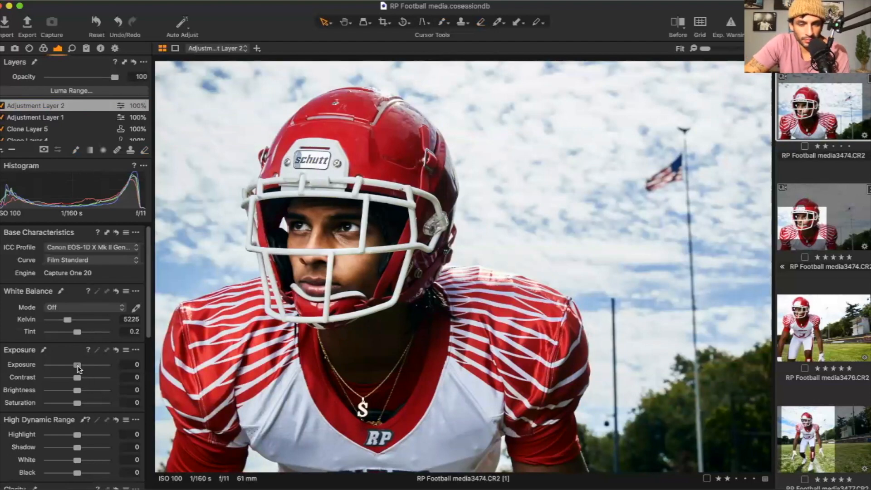
drag(76, 365, 76, 366)
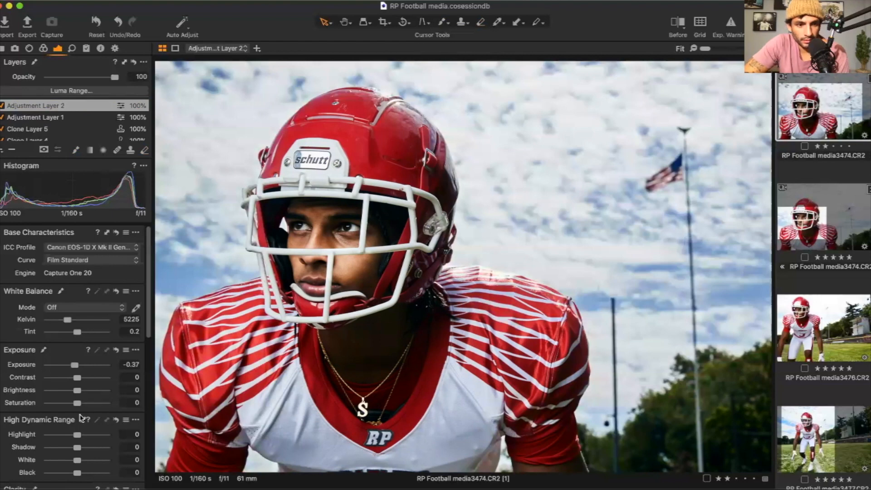
scroll(79, 440, down, 3)
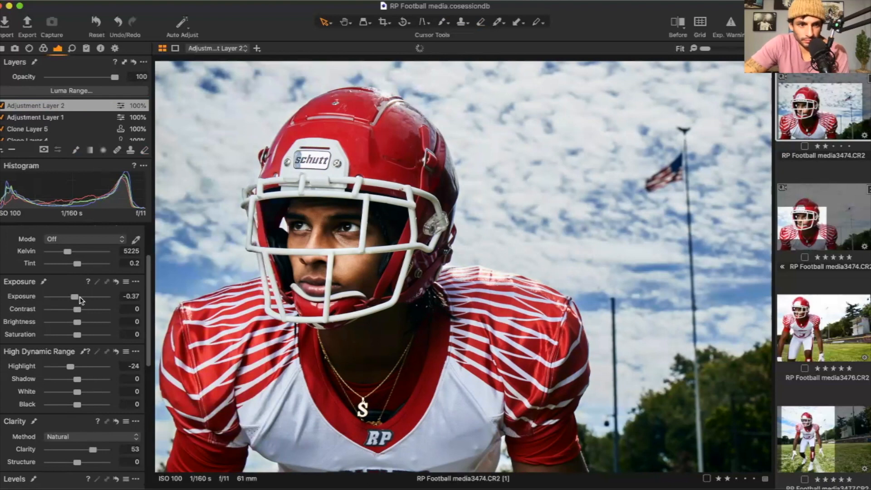
drag(78, 298, 79, 300)
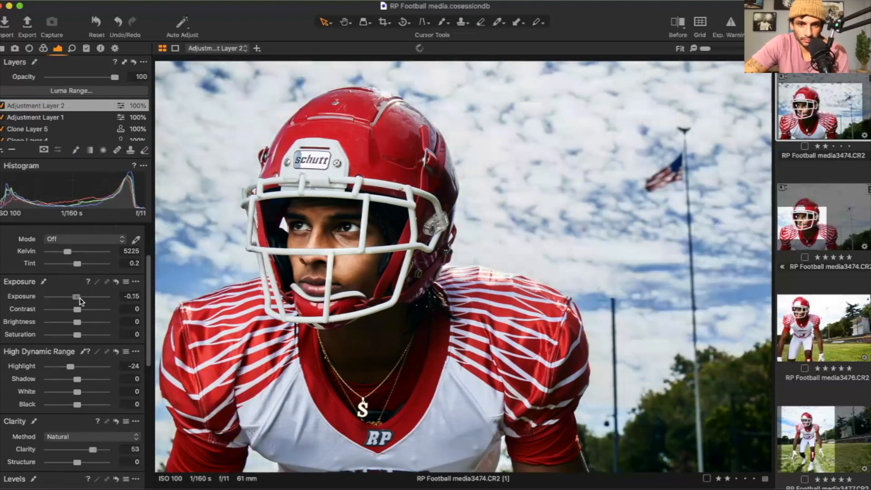
Step: Sample the sky's blue as an advanced Color Editor range on the sky layer and widen the range towards more saturated blues
click(40, 49)
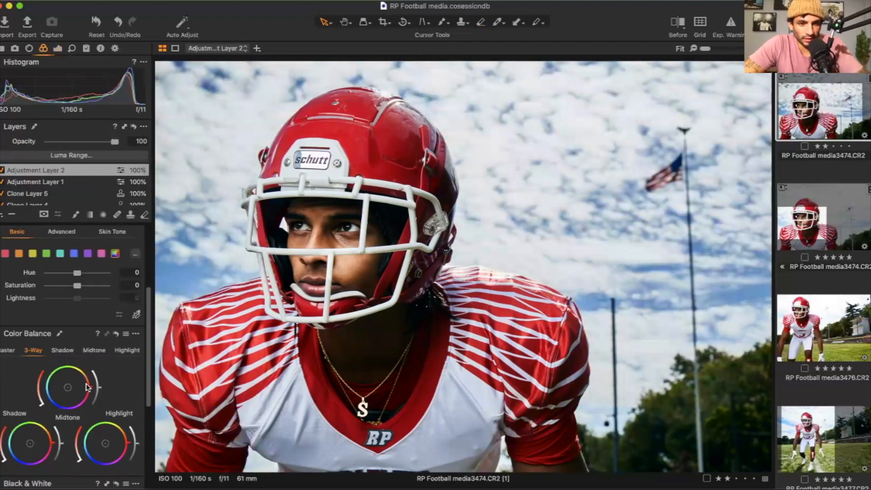
scroll(86, 385, down, 5)
scroll(84, 364, up, 5)
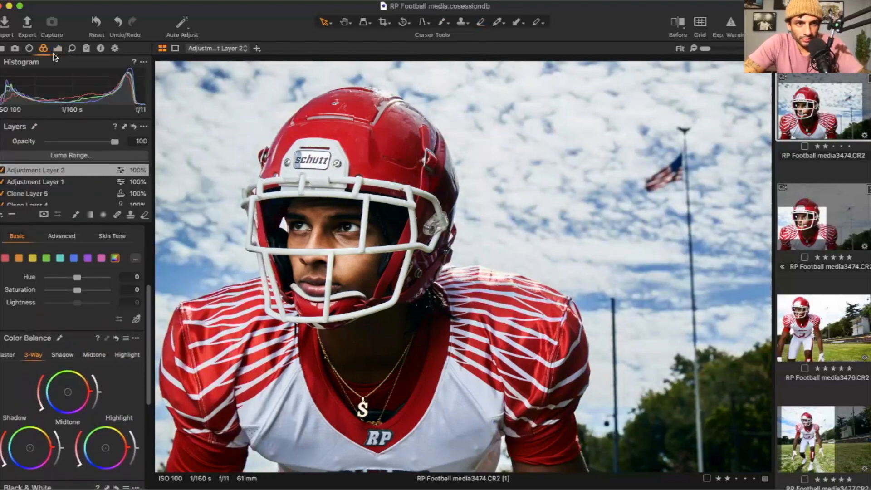
scroll(86, 317, up, 3)
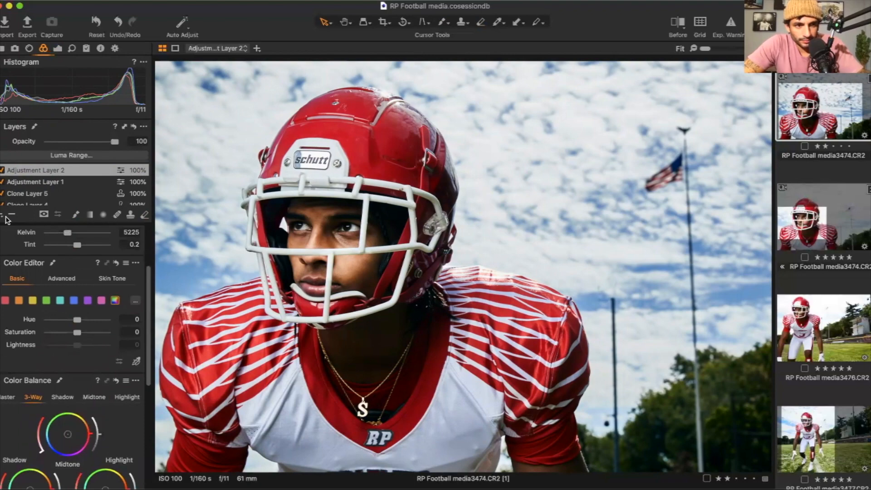
click(1, 129)
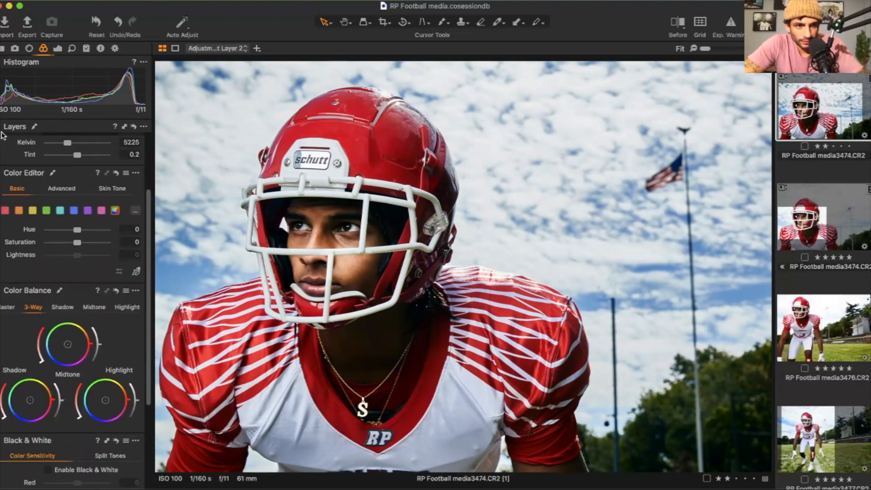
click(1, 130)
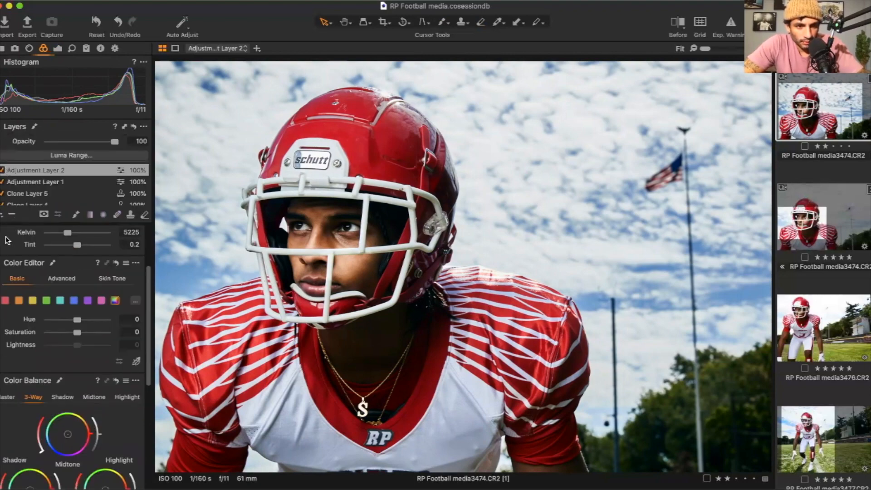
click(1, 130)
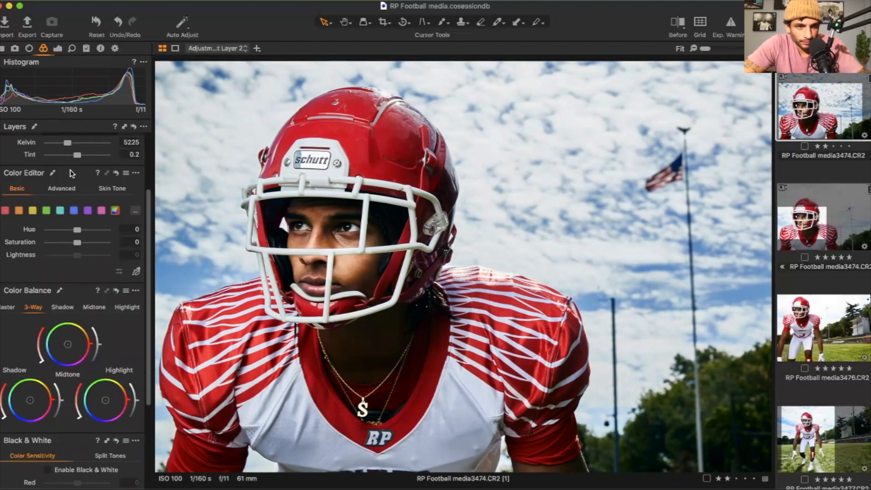
scroll(88, 336, down, 5)
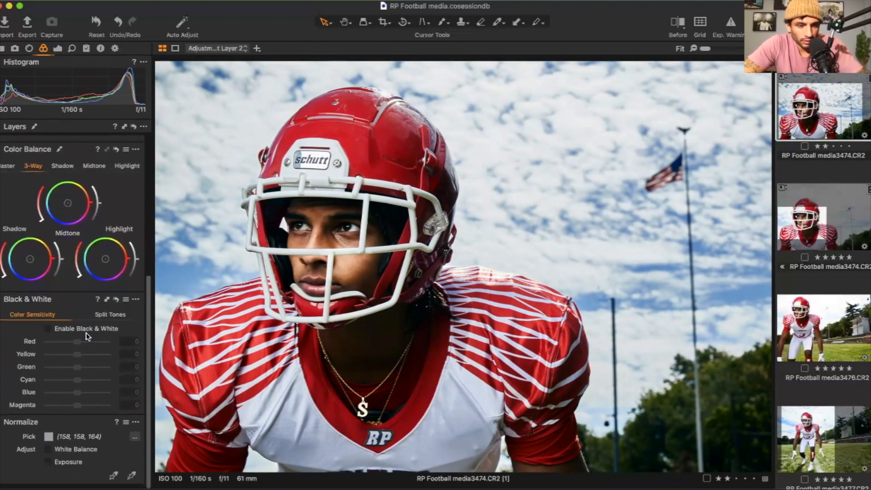
scroll(88, 336, up, 7)
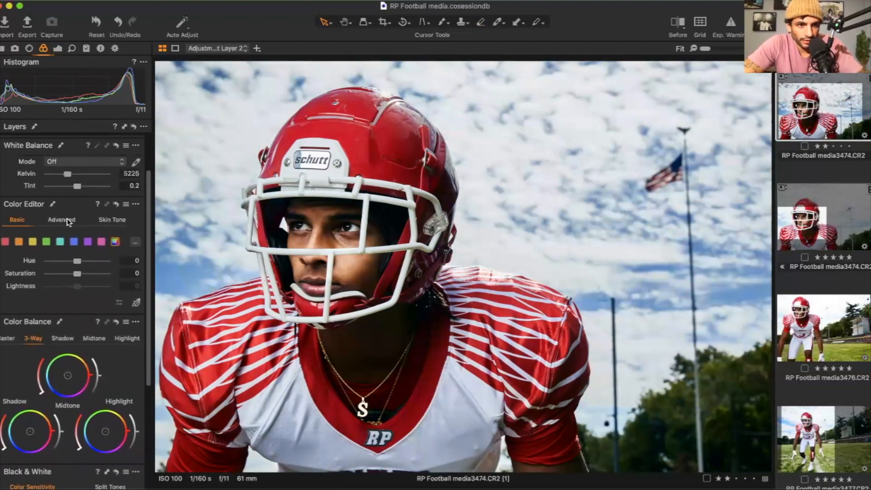
click(68, 221)
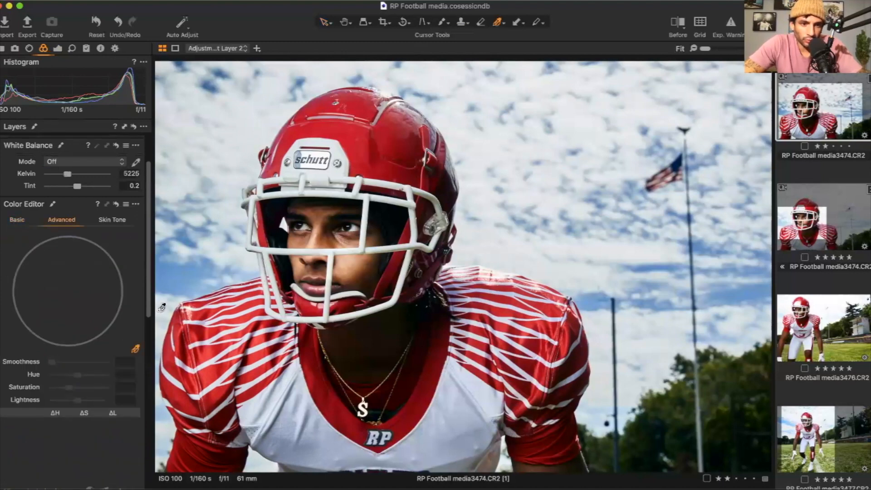
click(177, 272)
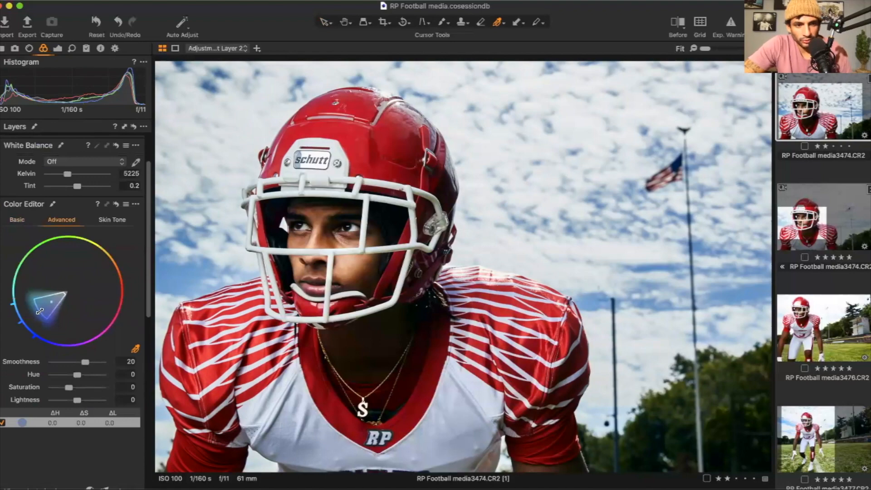
drag(40, 309, 38, 317)
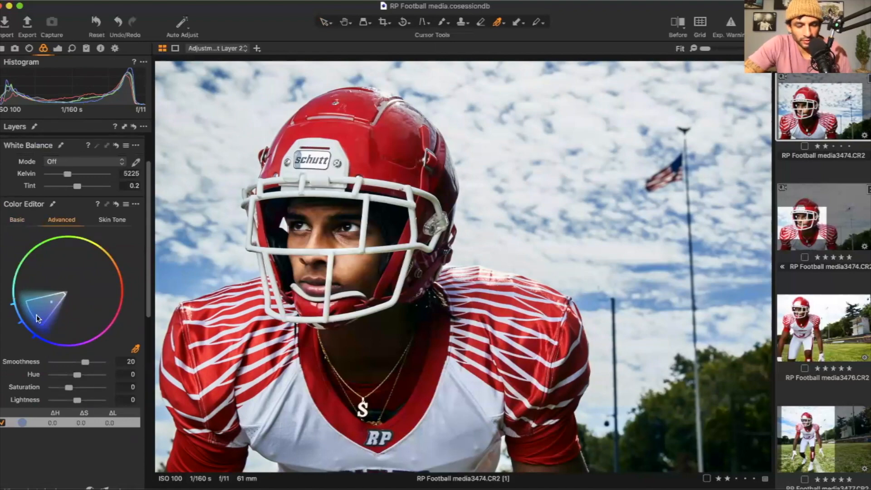
Step: Isolate the selected blue range while adjusting it to Hue -15, Saturation 17.9 and Lightness -13.6, with the full-color view restored
scroll(36, 449, down, 3)
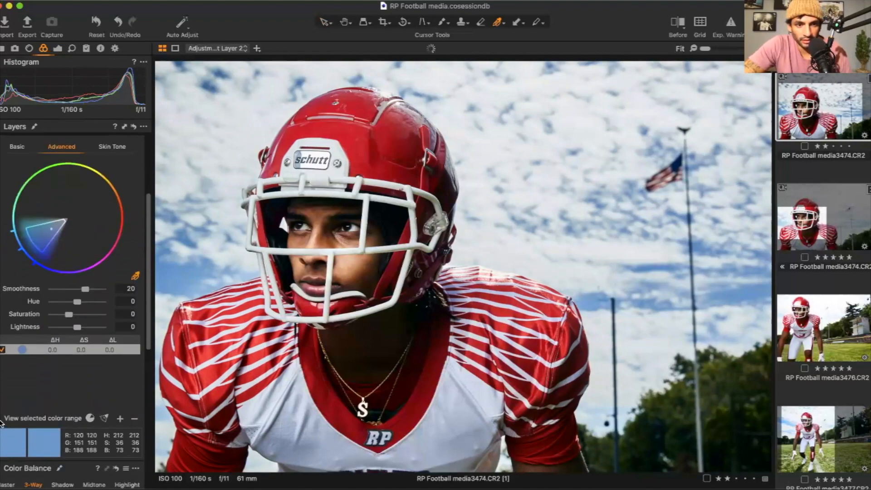
click(2, 423)
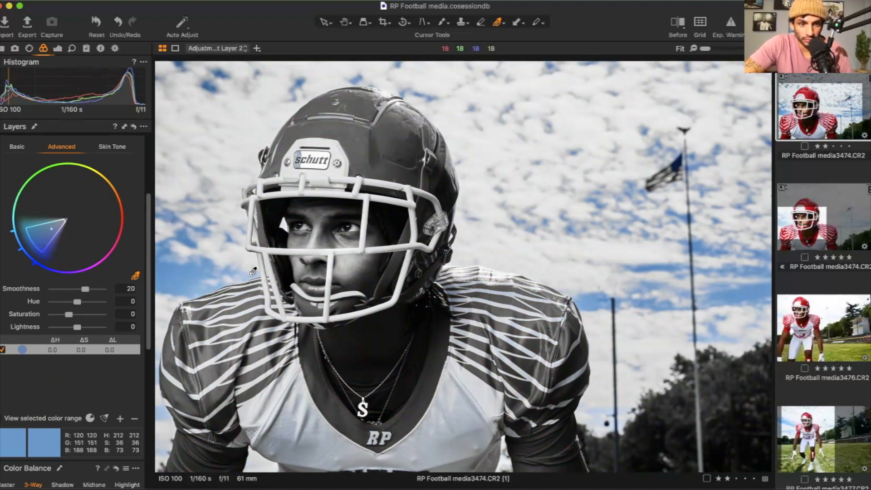
drag(75, 301, 72, 318)
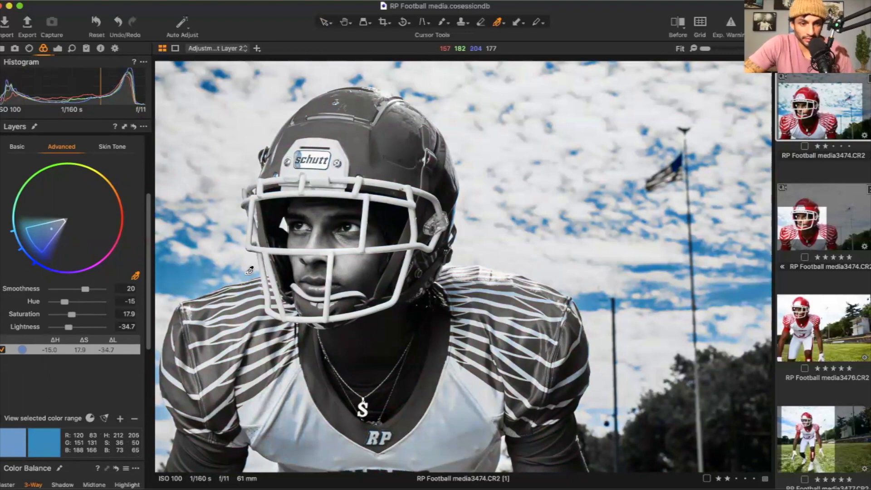
click(2, 419)
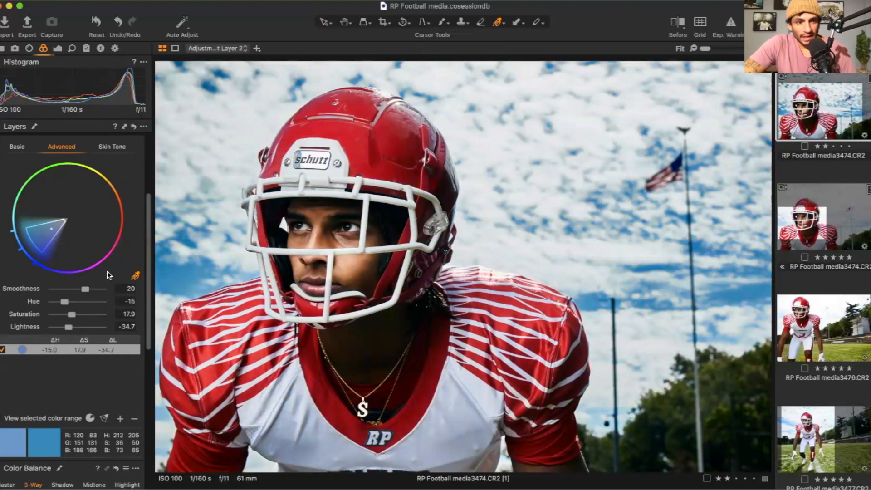
drag(73, 330, 77, 330)
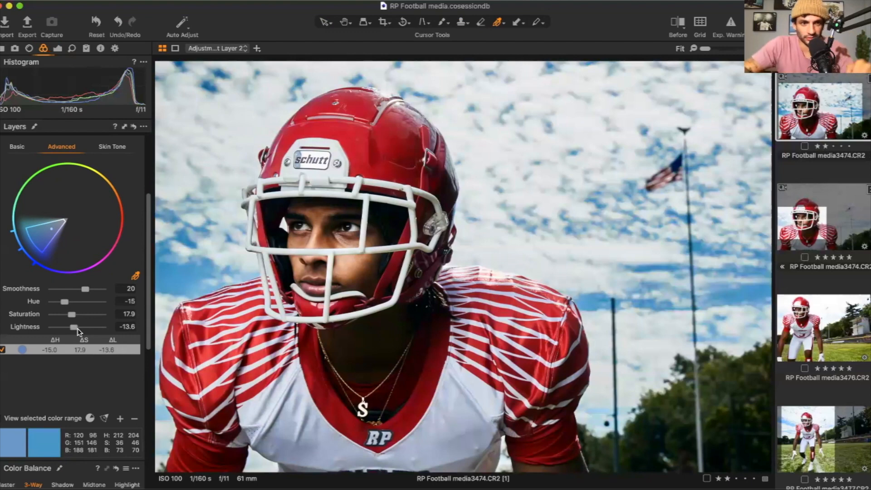
Step: Try a different Kelvin white balance on the sky layer and reset it
scroll(75, 236, up, 5)
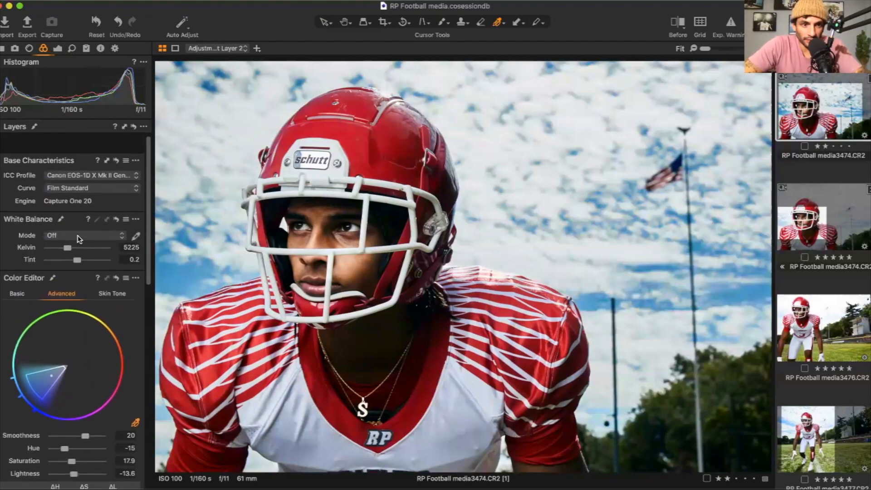
mouse_move(67, 230)
mouse_down()
mouse_move(104, 235)
mouse_move(64, 233)
mouse_up()
double_click(65, 234)
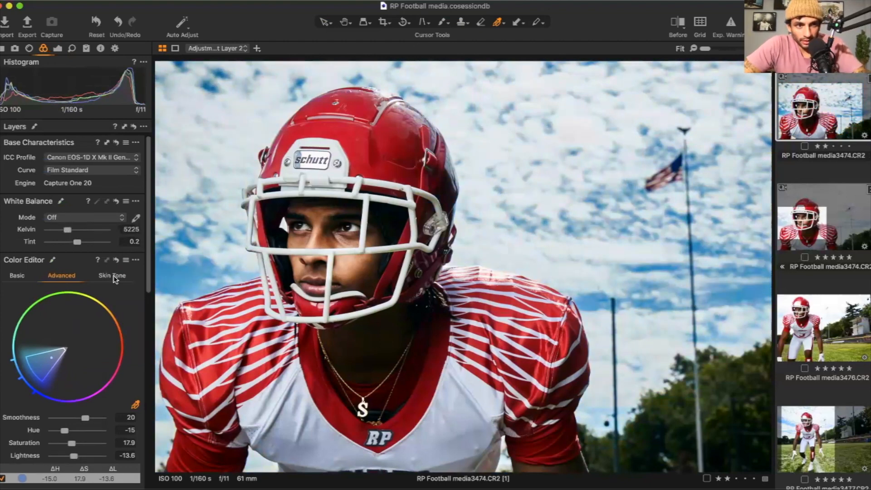
Step: Add a new empty adjustment layer above the sky layer and name it SKIN
click(0, 127)
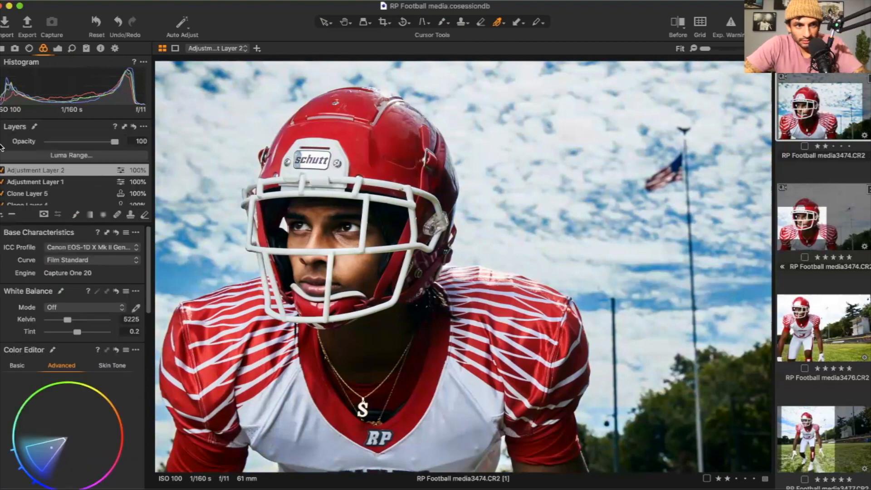
click(1, 216)
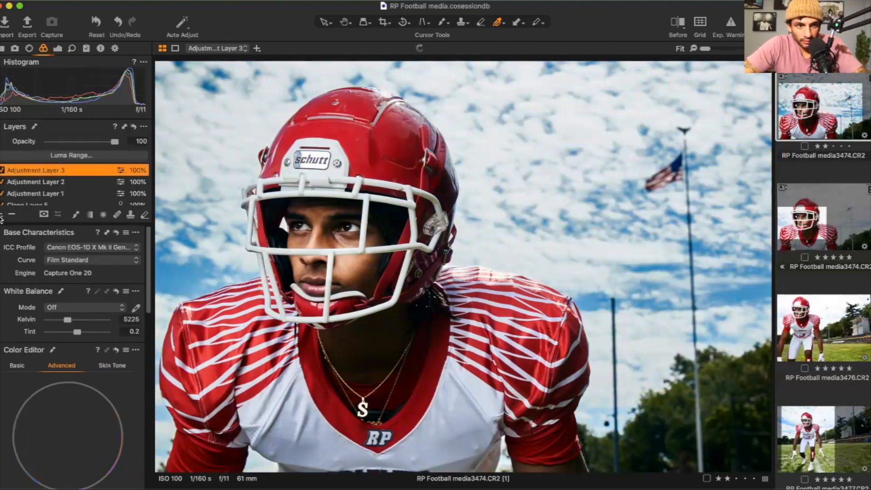
right_click(55, 171)
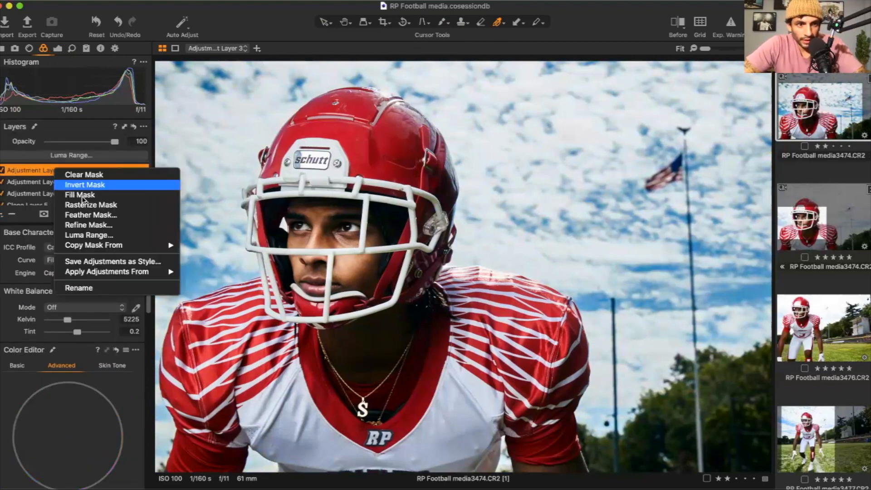
click(72, 289)
text(SKIN)
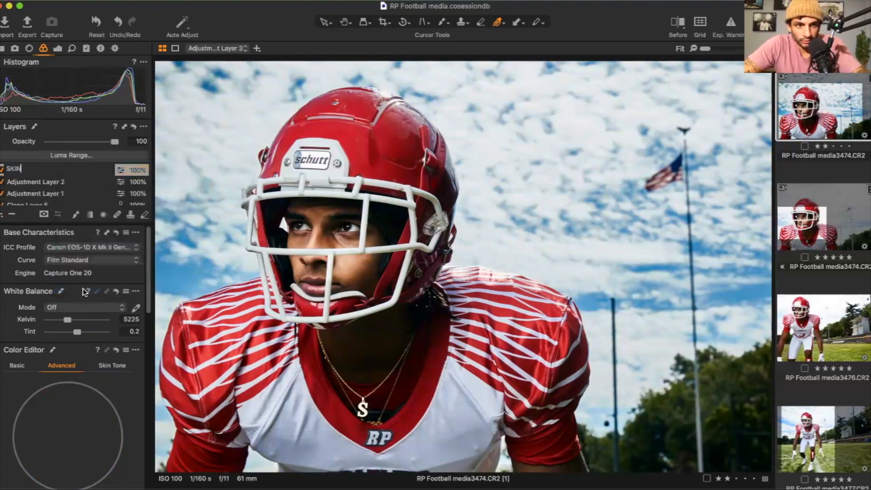
Step: Check the mask of Adjustment Layer 2 and rename the layer as SKY
right_click(40, 180)
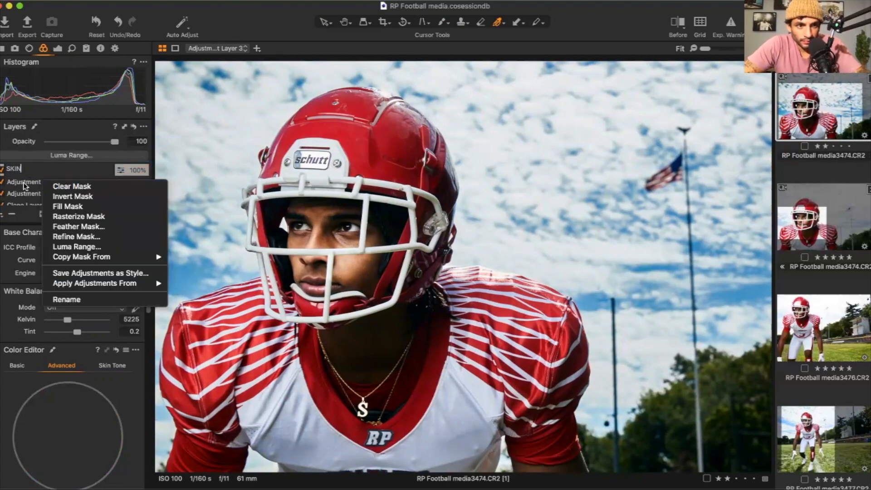
click(29, 186)
click(29, 185)
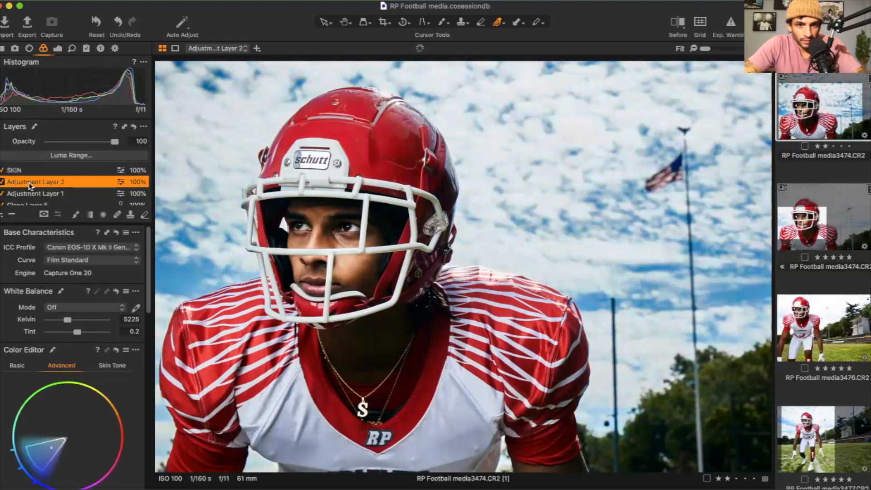
key(m)
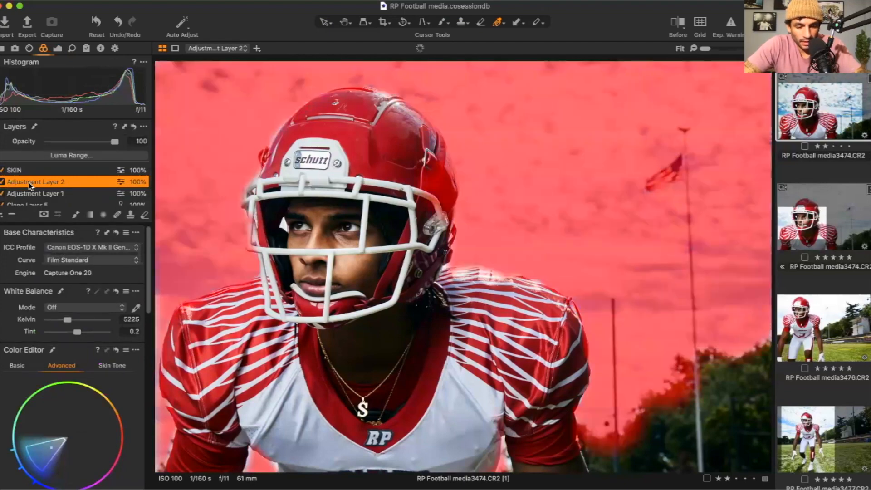
right_click(29, 185)
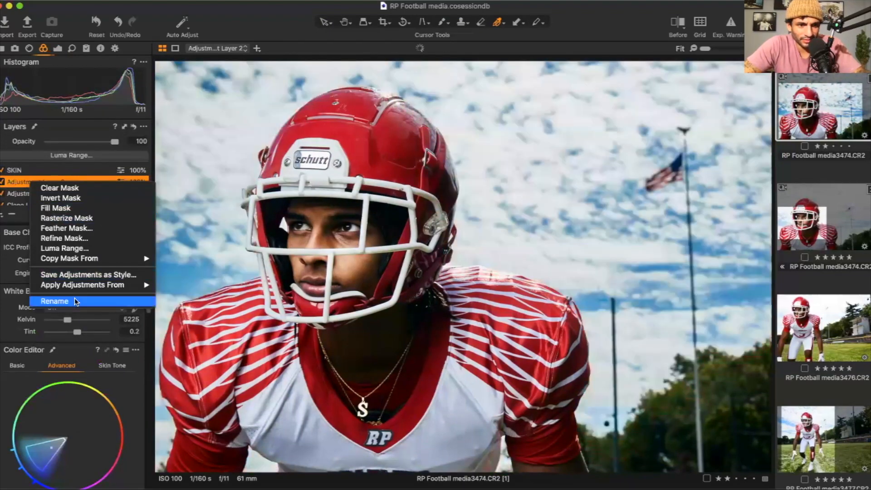
click(75, 297)
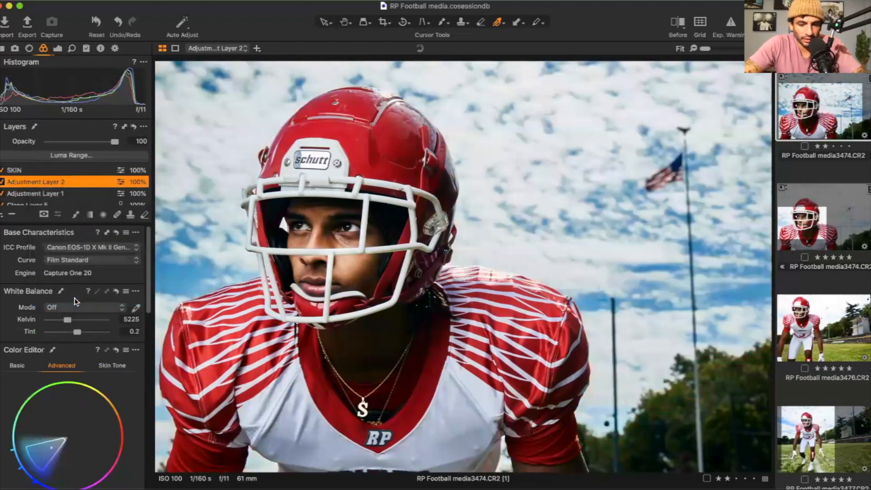
text(SKY)
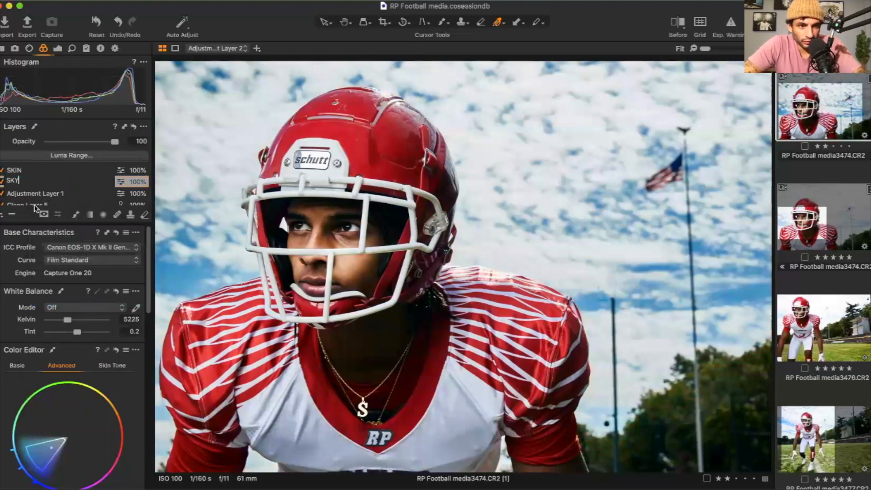
Step: Check the mask of Adjustment Layer 1 and rename the layer as FACE
click(33, 198)
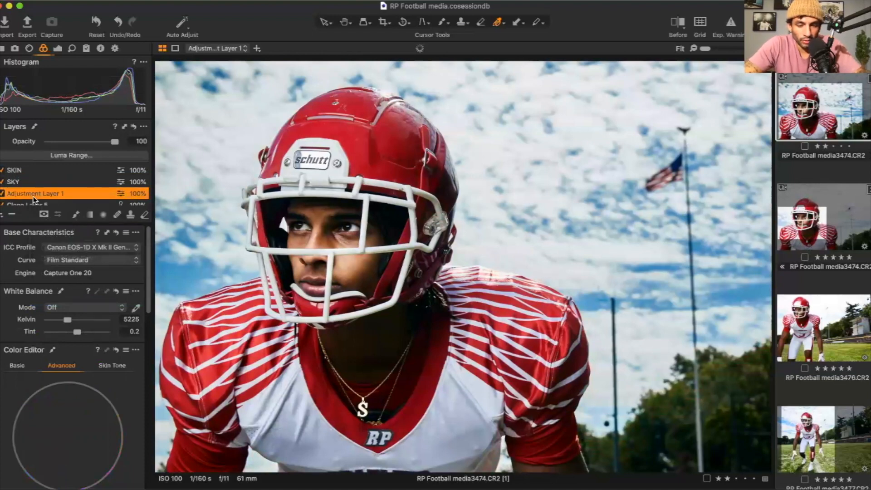
key(m)
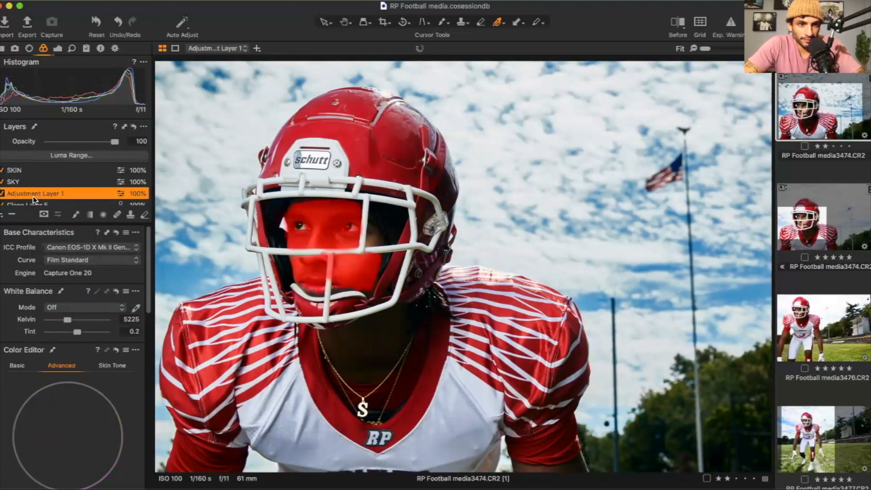
right_click(35, 198)
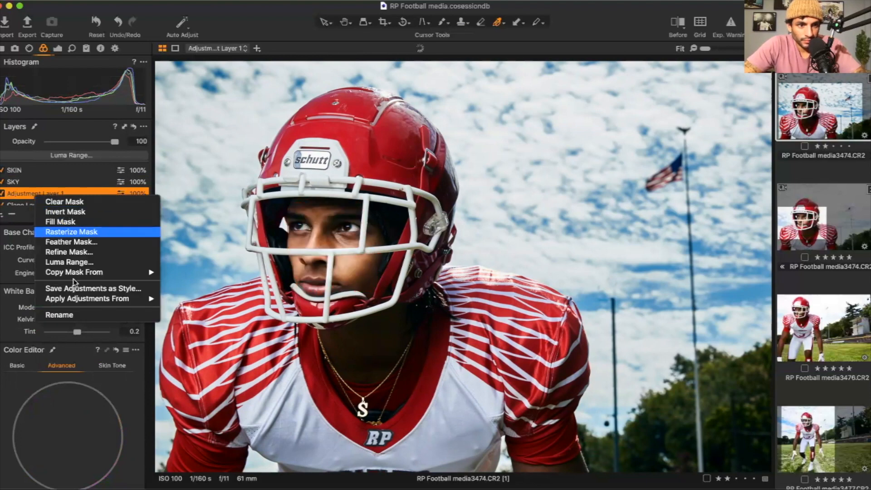
click(73, 317)
text(FACE)
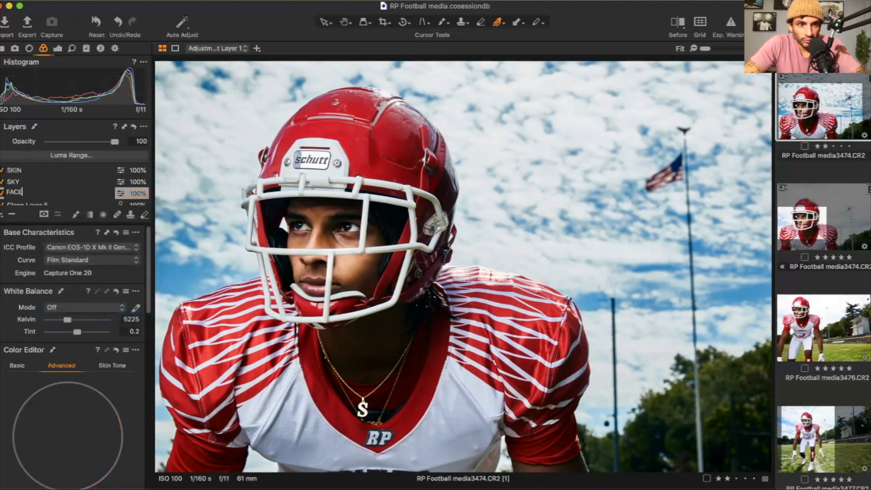
key(Return)
Step: Select the SKIN layer and sample the player's cheek as the Color Editor's skin tone reference
click(17, 172)
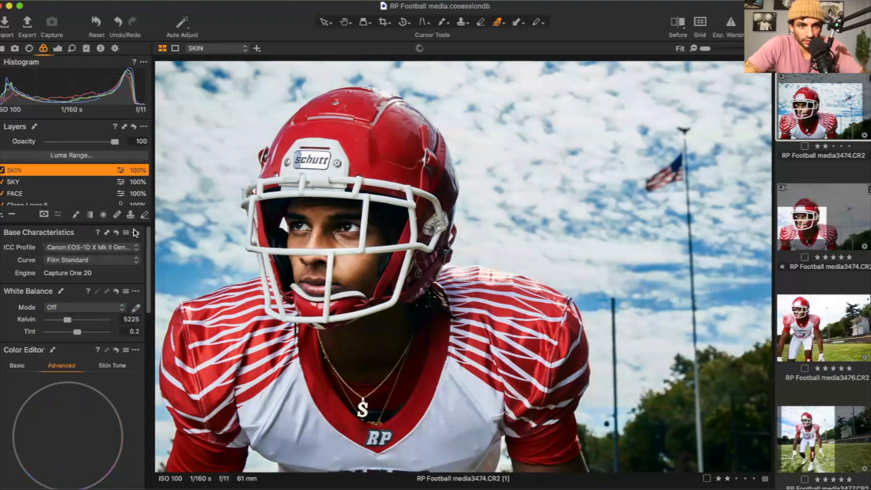
click(118, 366)
scroll(128, 362, down, 2)
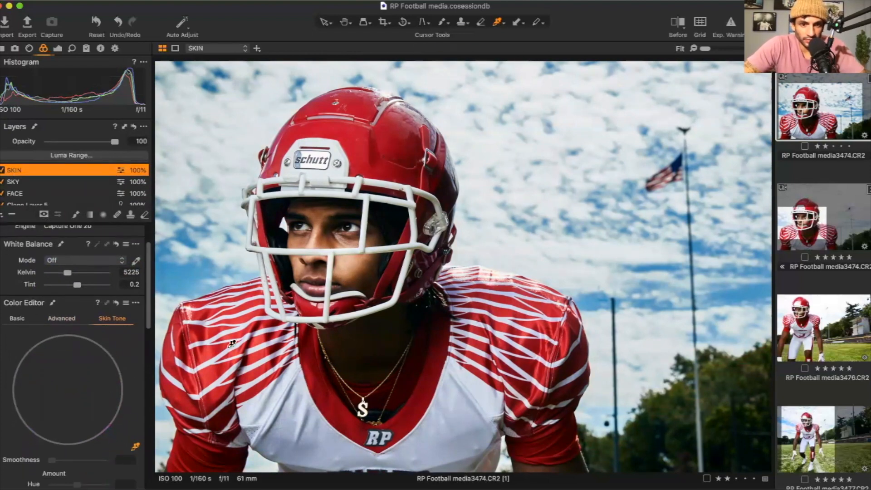
click(130, 449)
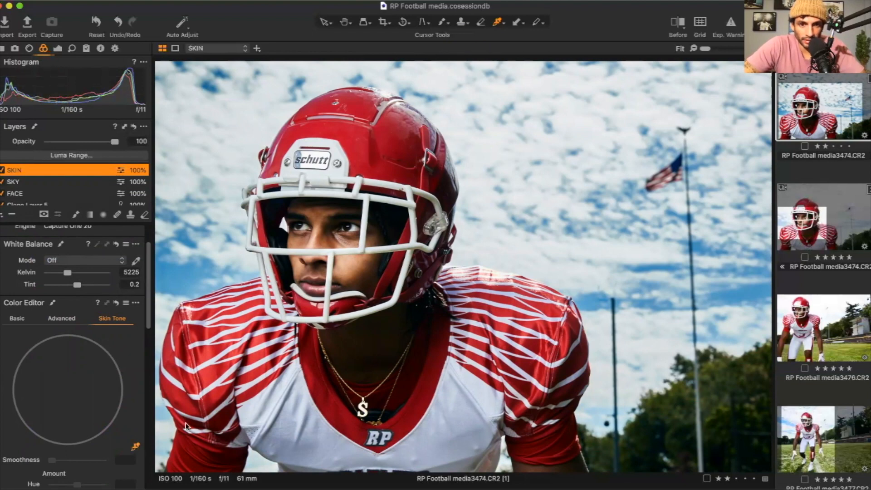
click(337, 242)
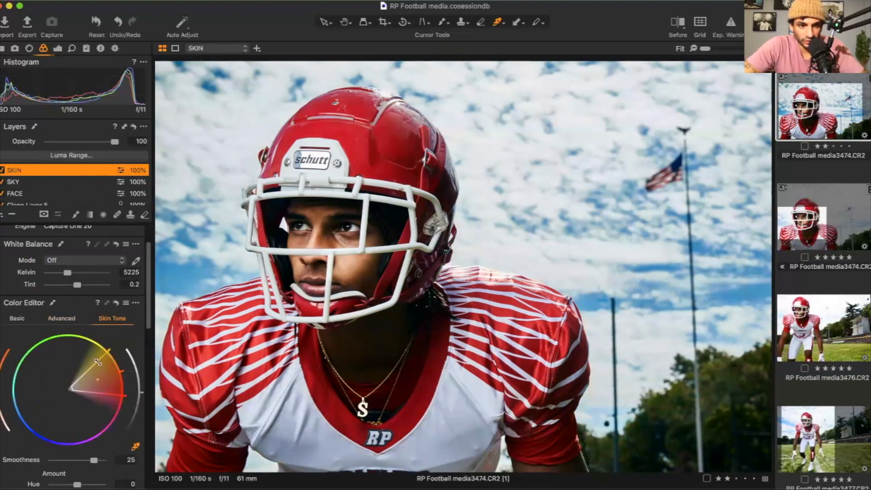
Step: Preview the selected color range and narrow the skin tone range on its red side
scroll(116, 397, down, 2)
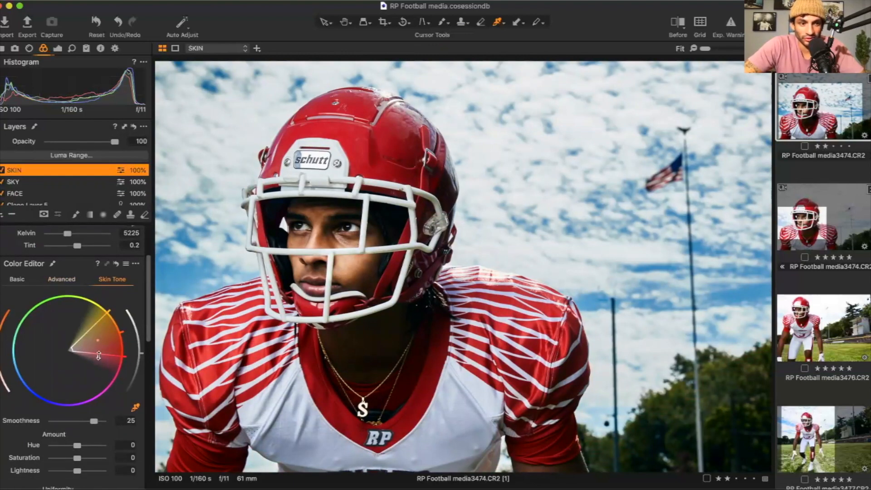
scroll(111, 355, down, 1)
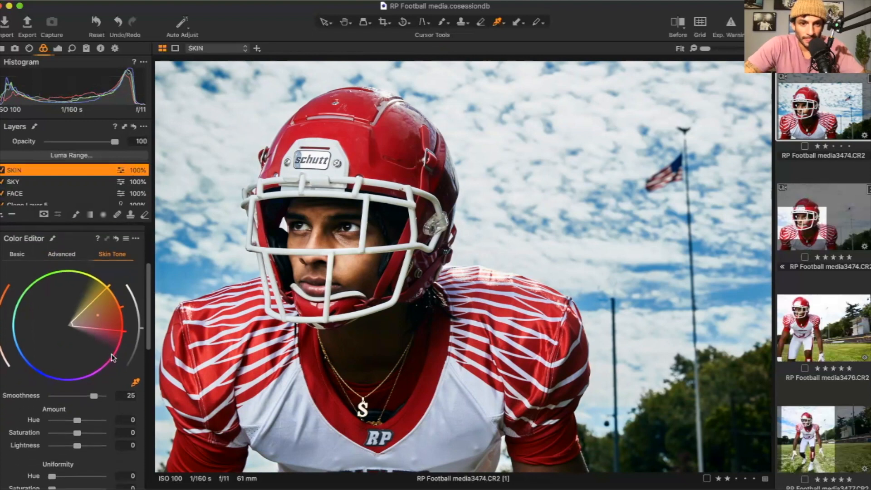
scroll(78, 421, down, 5)
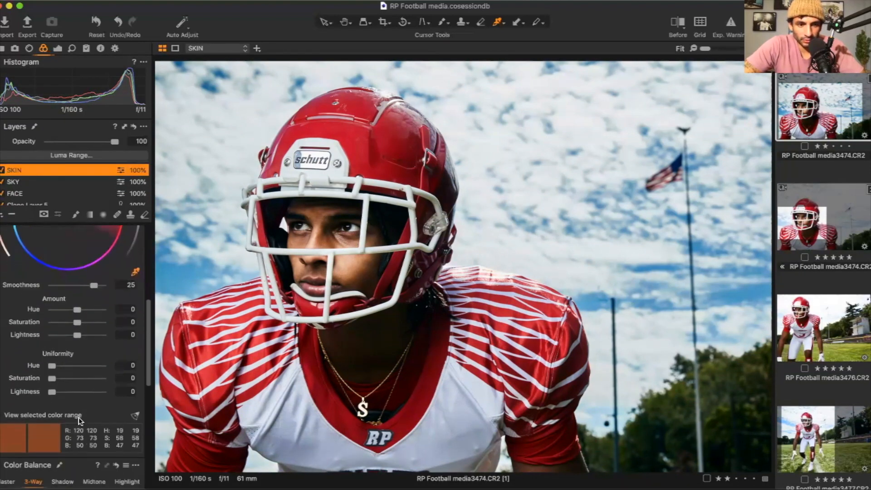
click(0, 403)
scroll(63, 357, up, 2)
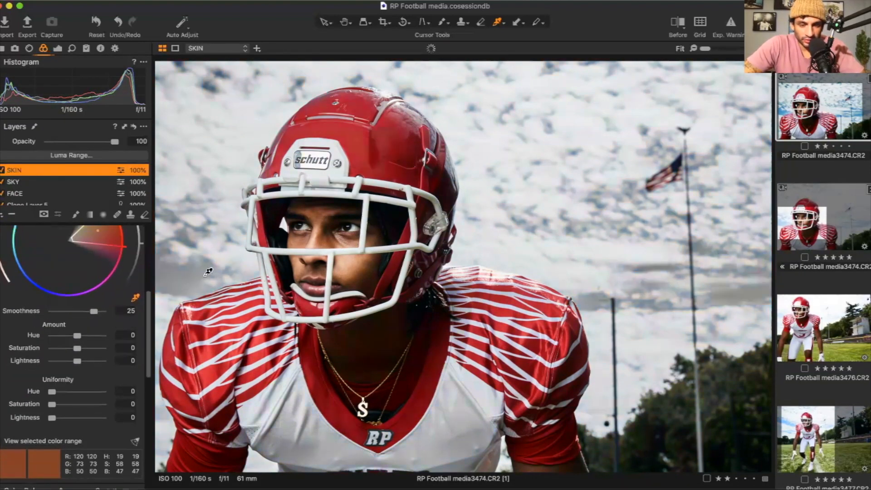
scroll(115, 286, up, 2)
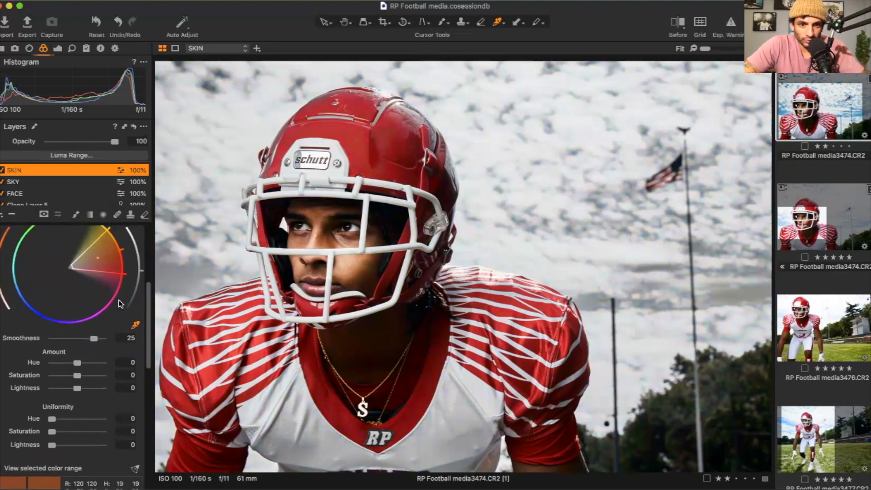
mouse_move(114, 282)
mouse_down()
mouse_move(115, 261)
mouse_move(112, 295)
mouse_move(86, 323)
mouse_move(42, 302)
mouse_move(53, 325)
mouse_move(31, 311)
mouse_move(68, 318)
mouse_move(105, 290)
mouse_move(115, 266)
mouse_up()
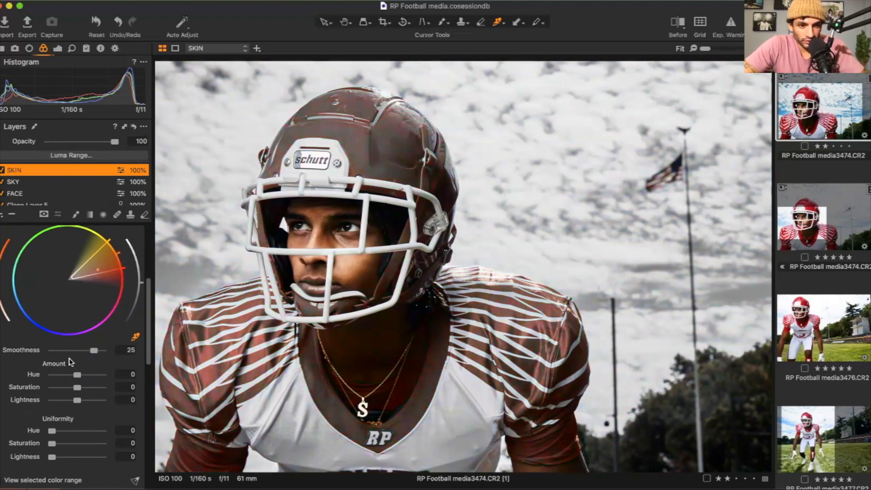
Step: Set the skin tone amounts to Saturation -9.8, Hue 2 and Lightness -1.2, and turn off the color range preview
scroll(69, 358, down, 2)
click(68, 365)
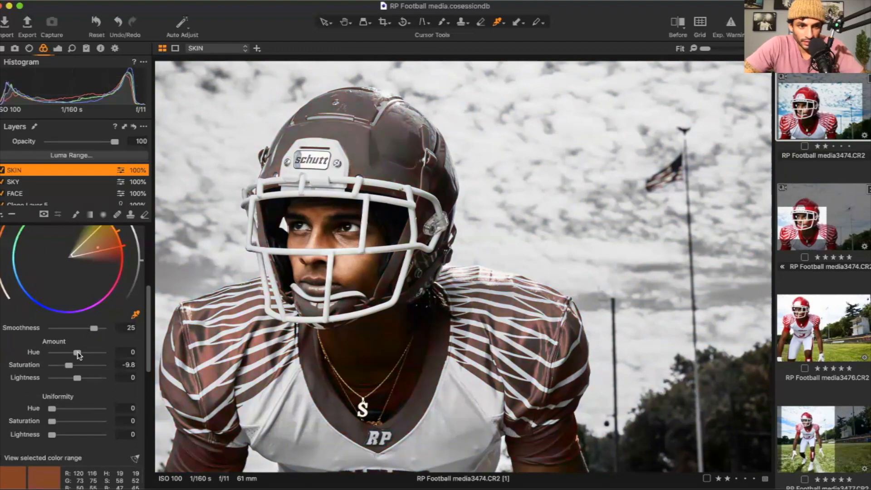
drag(78, 353, 50, 354)
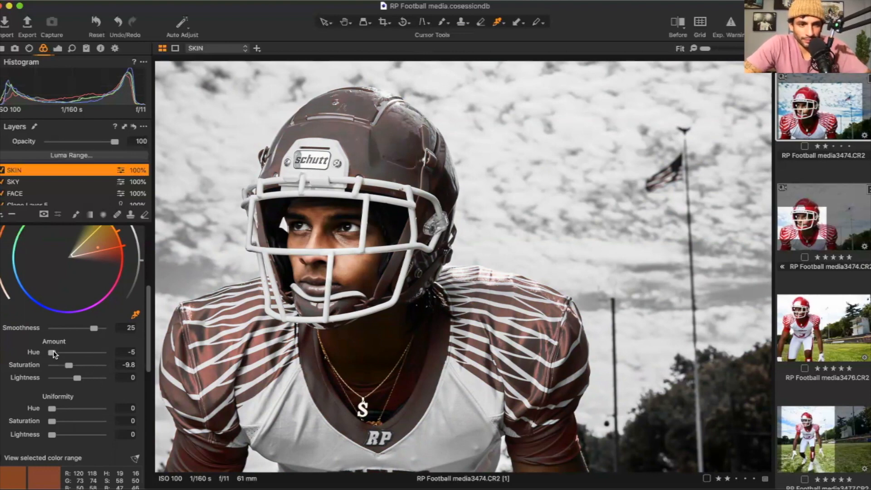
drag(64, 352, 87, 355)
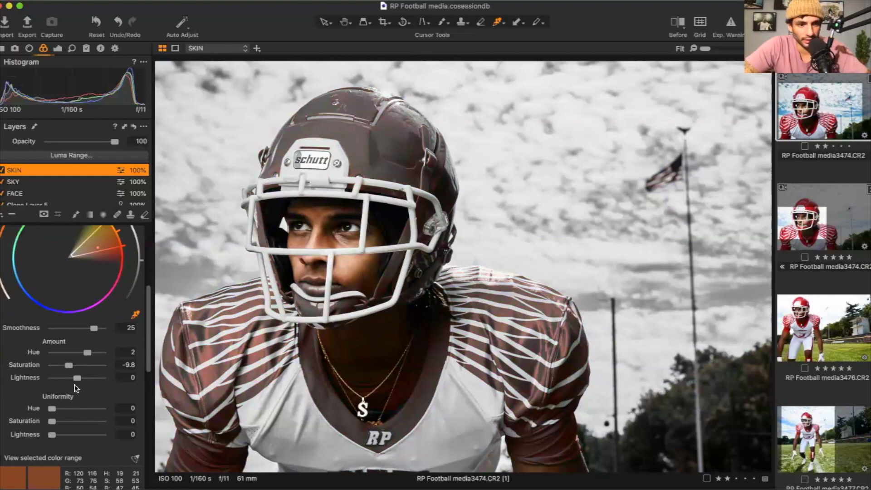
mouse_move(77, 380)
mouse_down()
mouse_move(59, 380)
mouse_move(91, 381)
mouse_move(74, 386)
mouse_up()
click(2, 459)
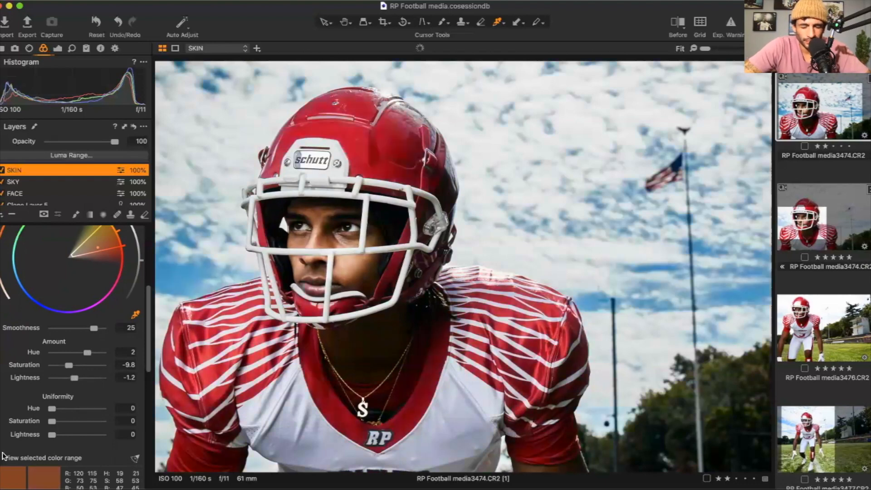
Step: Switch the SKIN and SKY layers off and on again to compare the image with and without their adjustments
click(2, 170)
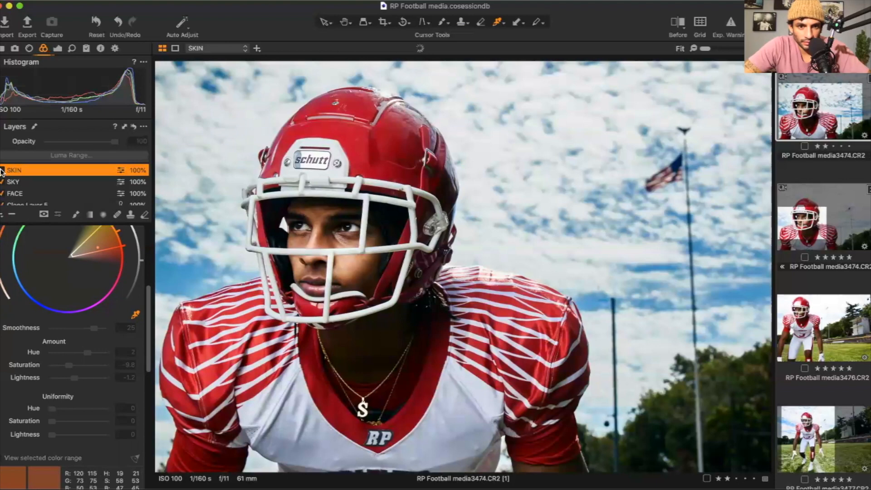
click(2, 171)
click(2, 171)
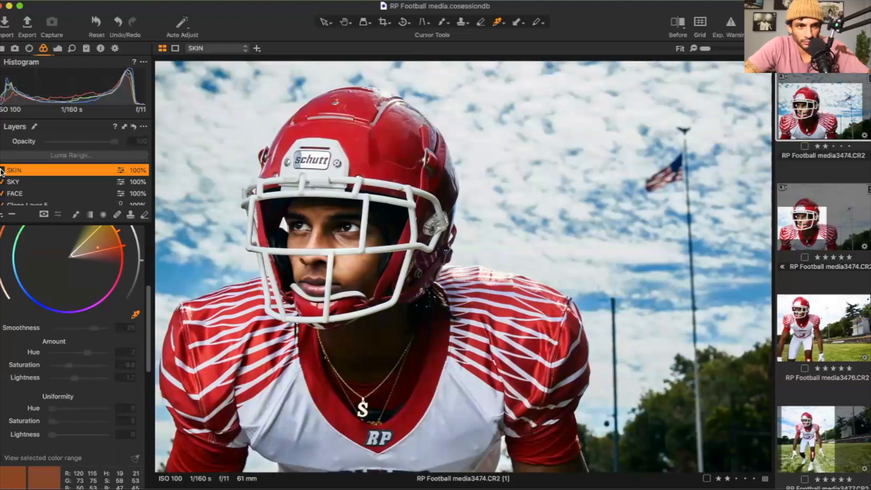
click(2, 182)
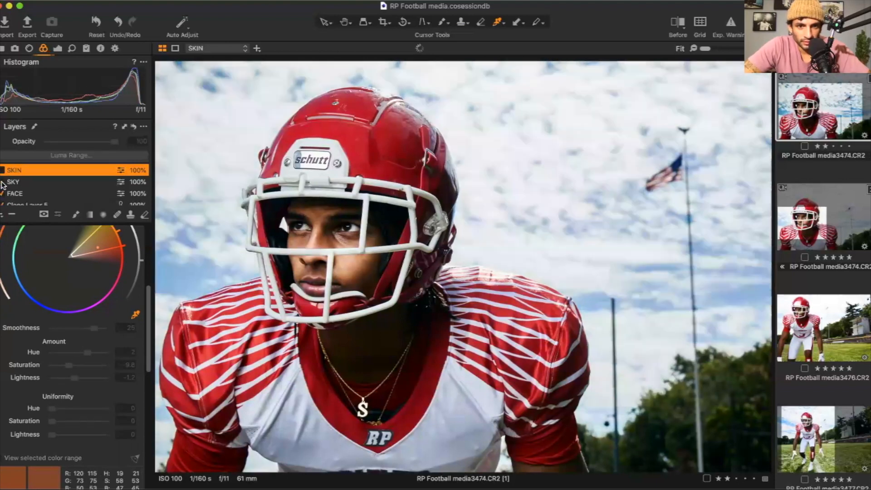
click(2, 182)
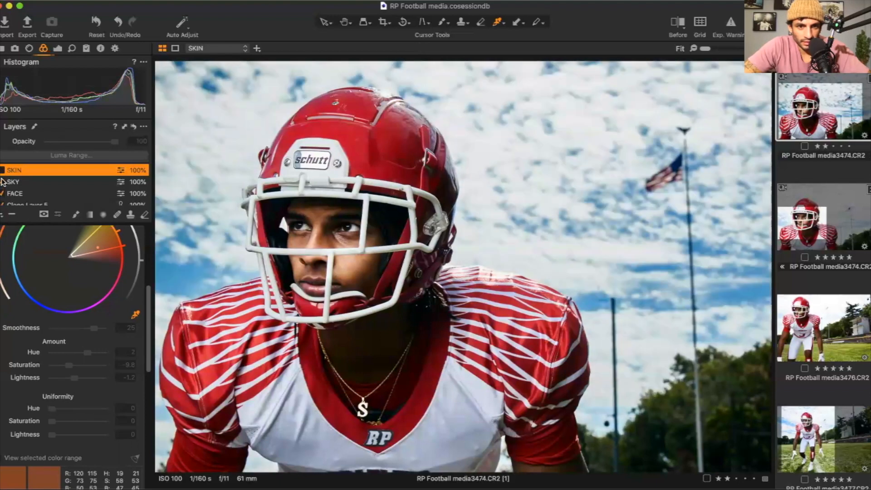
click(2, 170)
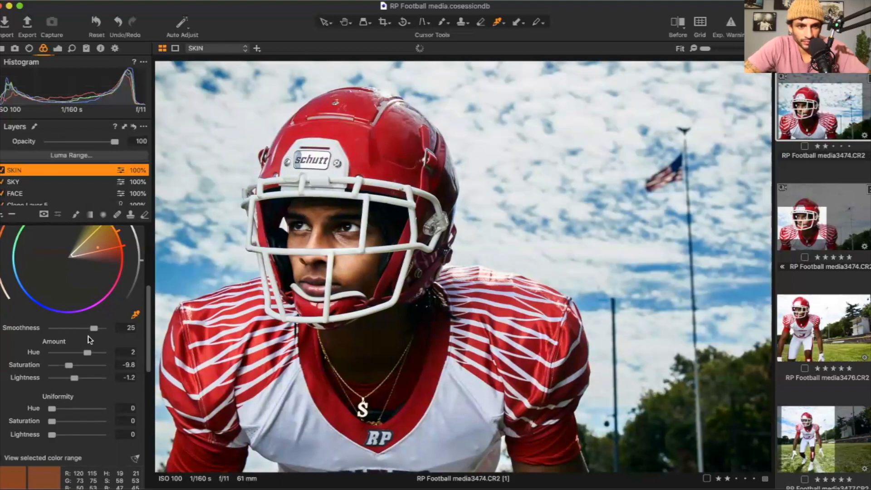
Step: Set the skin tone saturation amount to -14.9 and widen the selected range slightly toward red with the color range preview on
mouse_move(69, 365)
mouse_down()
mouse_move(103, 364)
mouse_move(64, 366)
mouse_up()
scroll(64, 409, down, 1)
scroll(63, 409, down, 1)
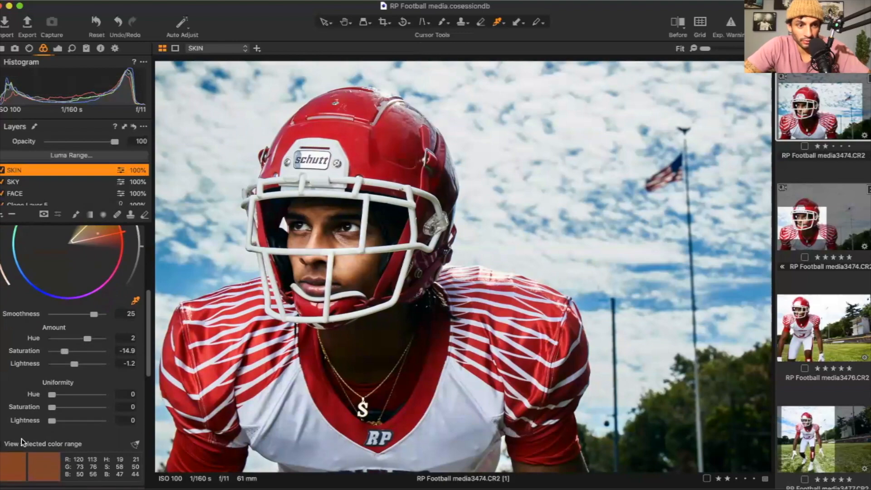
click(2, 444)
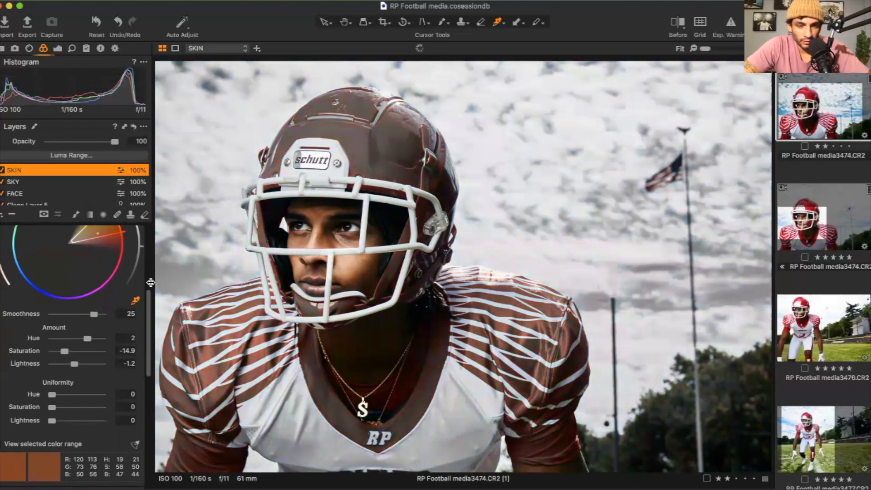
drag(111, 234, 114, 238)
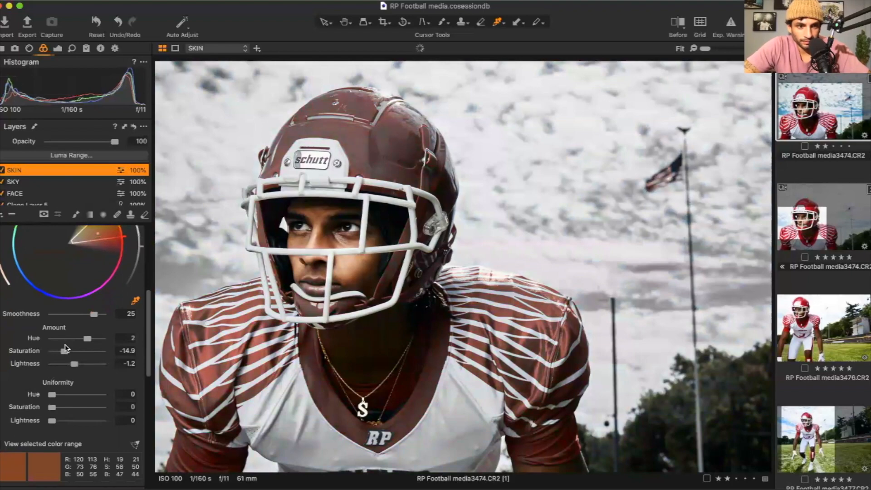
Step: Set the skin tone hue amount to 1.5 and try the saturation amount at both extremes, -30 and 30
drag(65, 352, 39, 359)
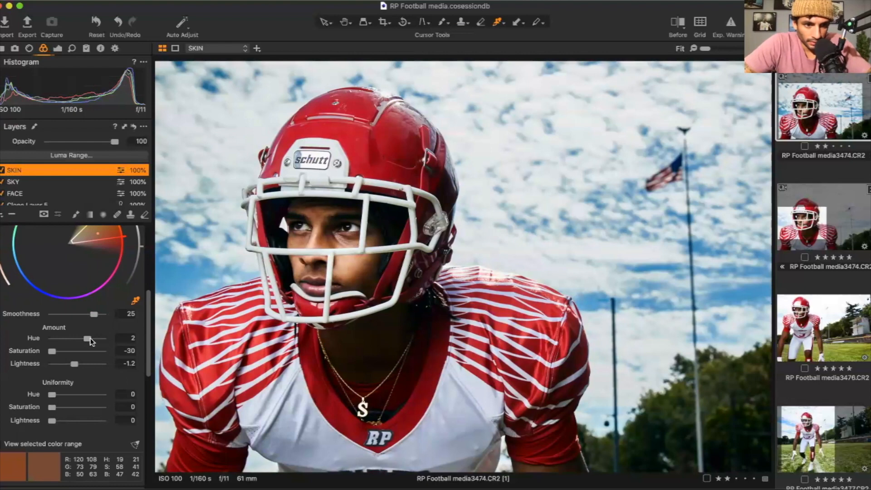
mouse_move(88, 341)
mouse_down()
mouse_move(49, 340)
mouse_move(104, 341)
mouse_move(86, 345)
mouse_up()
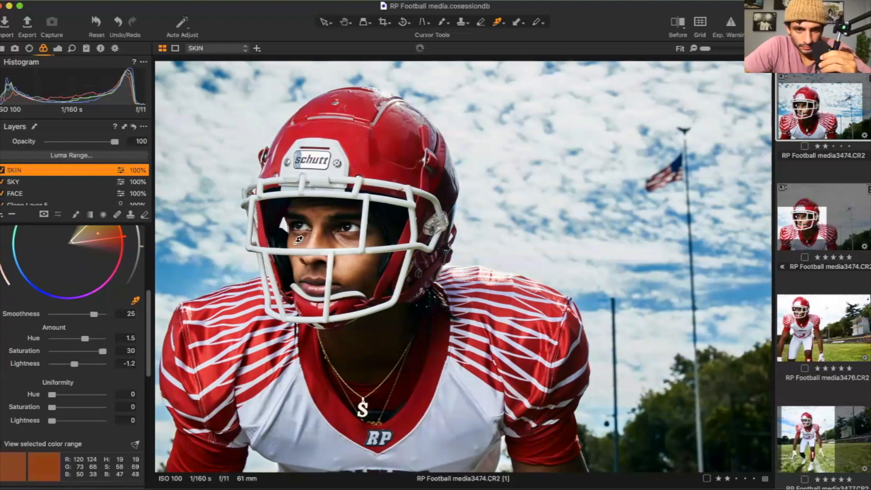
drag(102, 351, 37, 352)
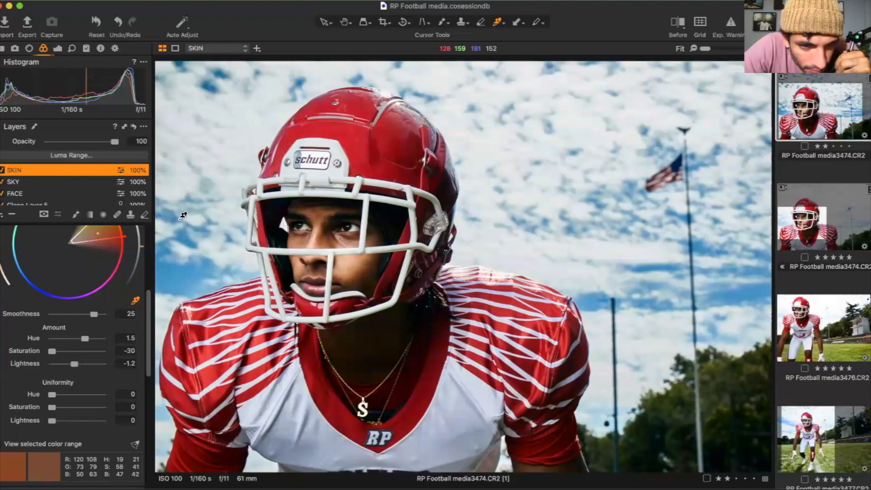
Step: Try a skin tone saturation amount of 20 on a close-up of the face, and reset the saturation to 0
scroll(323, 223, up, 3)
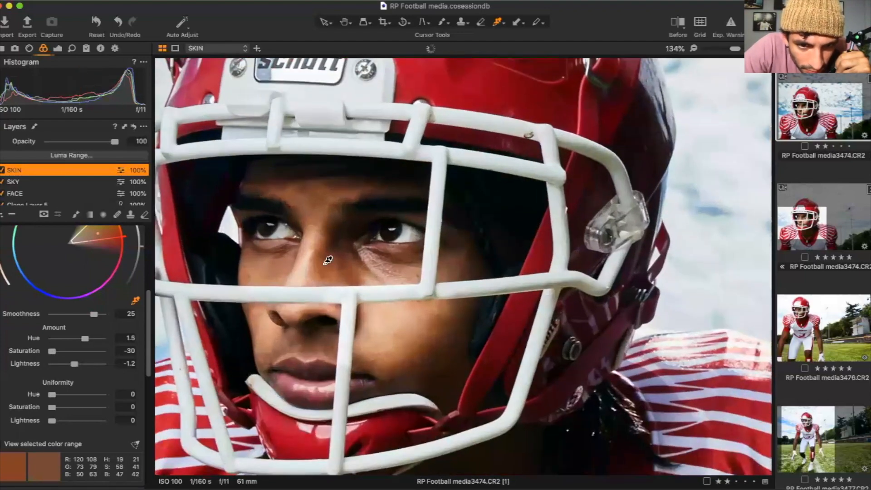
drag(52, 352, 95, 350)
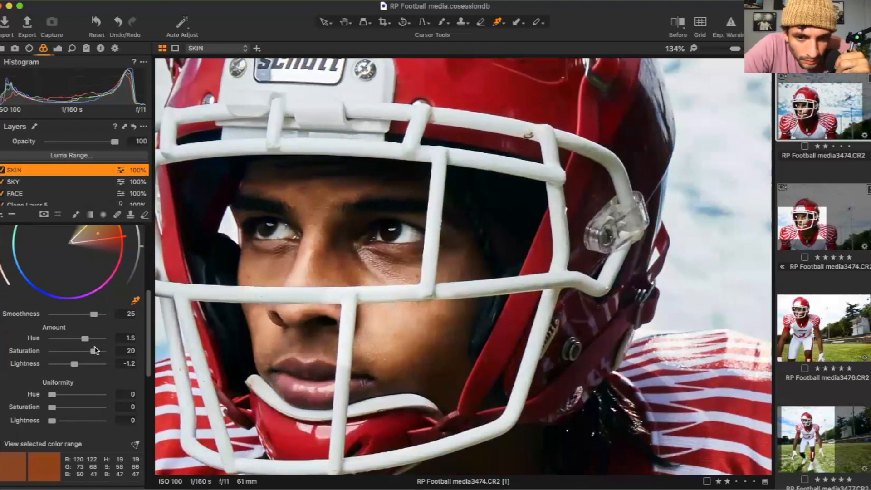
double_click(94, 351)
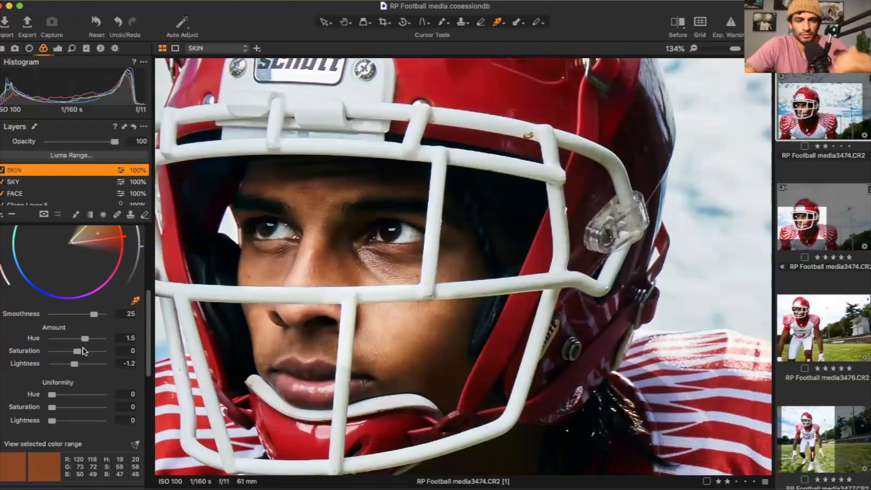
scroll(230, 277, down, 5)
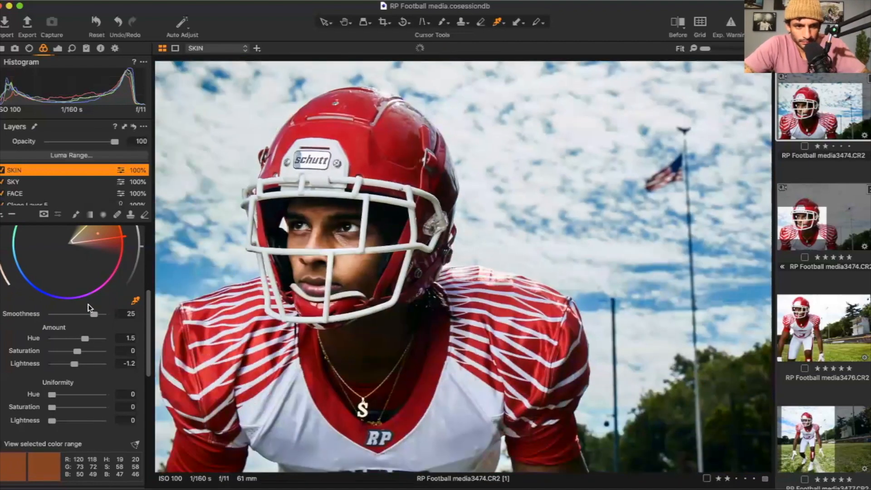
Step: Paint a brush mask over the player's face on the SKIN layer and display the mask
scroll(88, 304, up, 3)
scroll(88, 304, up, 3)
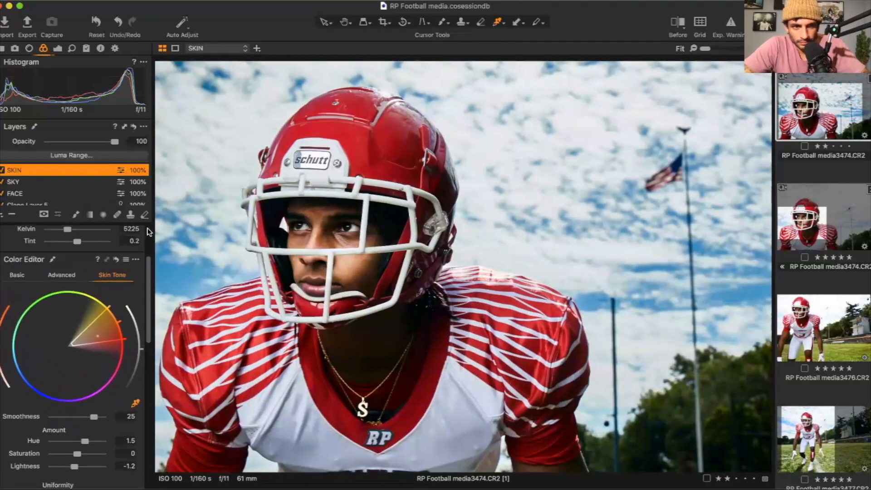
click(73, 172)
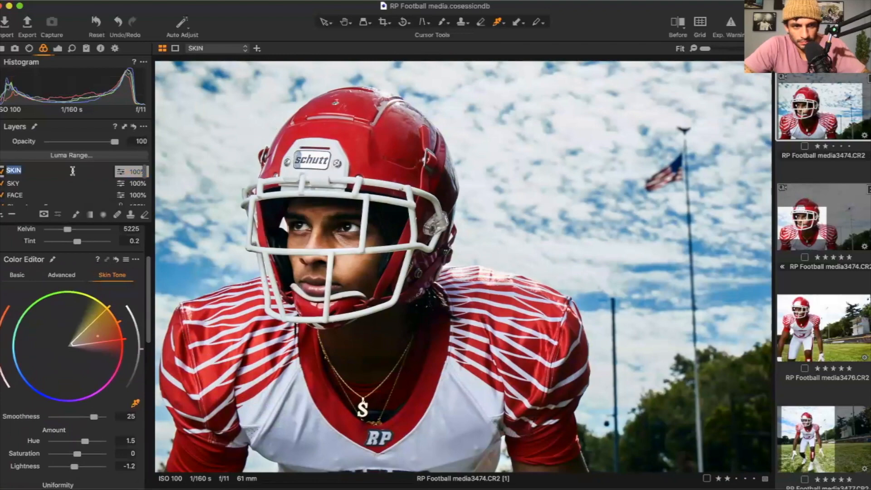
click(8, 183)
click(21, 170)
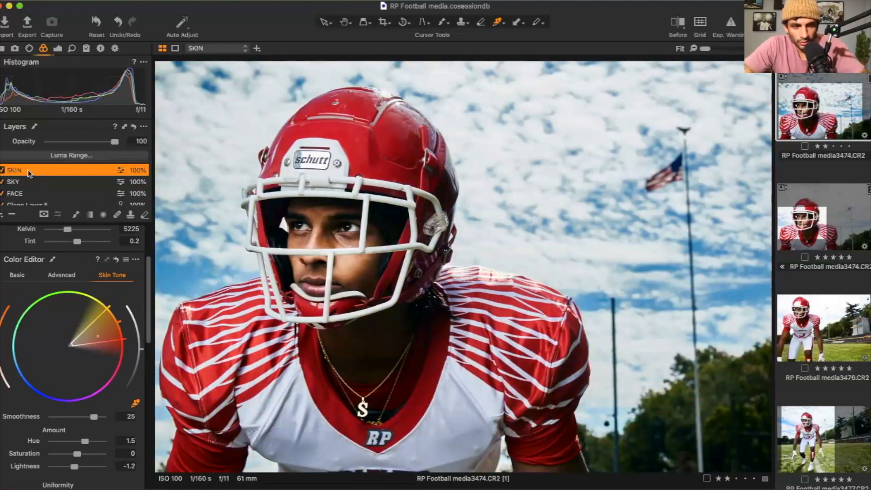
key(b)
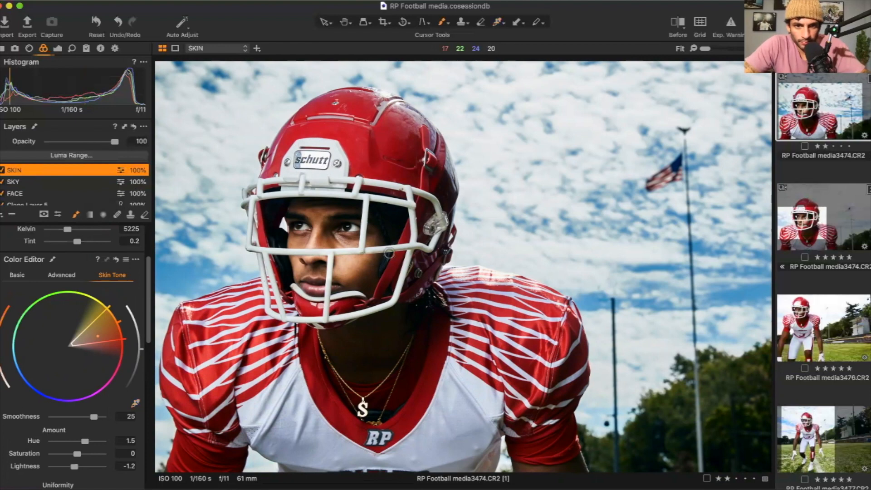
right_click(303, 214)
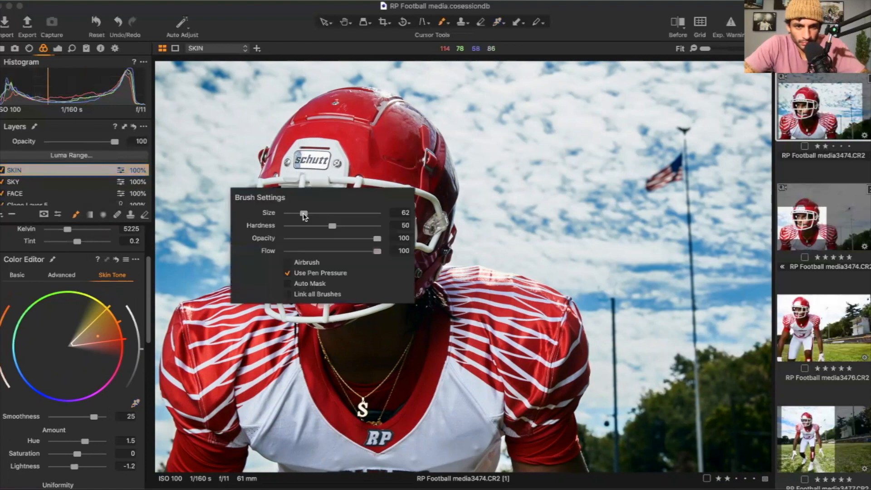
mouse_move(305, 215)
mouse_down()
mouse_move(334, 225)
mouse_move(350, 257)
mouse_move(300, 284)
mouse_move(306, 246)
mouse_move(299, 217)
mouse_move(302, 275)
mouse_move(295, 210)
mouse_move(350, 211)
mouse_move(338, 213)
mouse_move(347, 245)
mouse_move(360, 225)
mouse_move(369, 246)
mouse_move(360, 273)
mouse_move(348, 279)
mouse_move(360, 256)
mouse_move(323, 259)
mouse_move(331, 254)
mouse_move(316, 281)
mouse_move(327, 285)
mouse_move(310, 286)
mouse_move(367, 280)
mouse_move(361, 229)
mouse_up()
key(m)
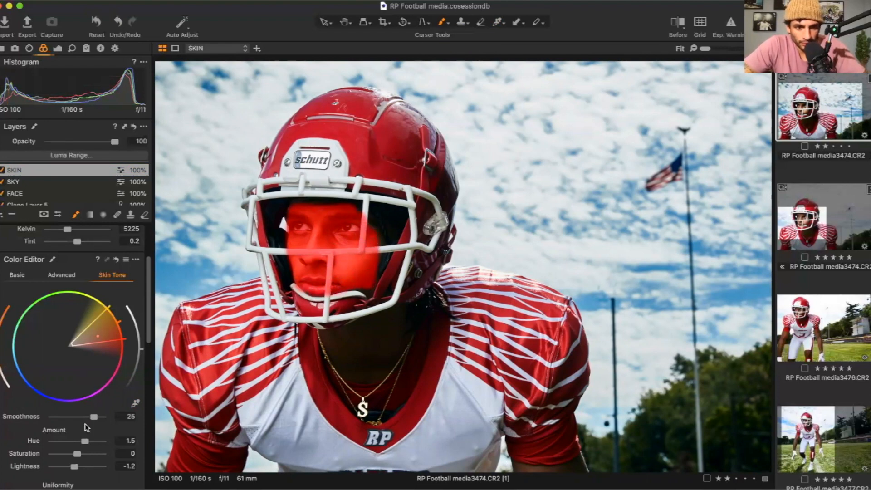
Step: Try skin tone saturation amounts of -15.5 and 30 on the SKIN layer, and set the amount to -4.5
scroll(84, 424, down, 3)
drag(77, 423, 64, 425)
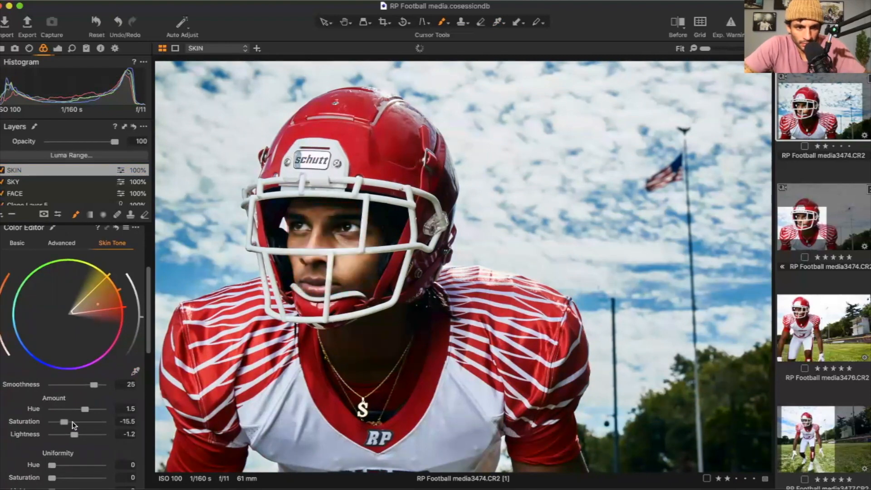
drag(52, 422, 107, 420)
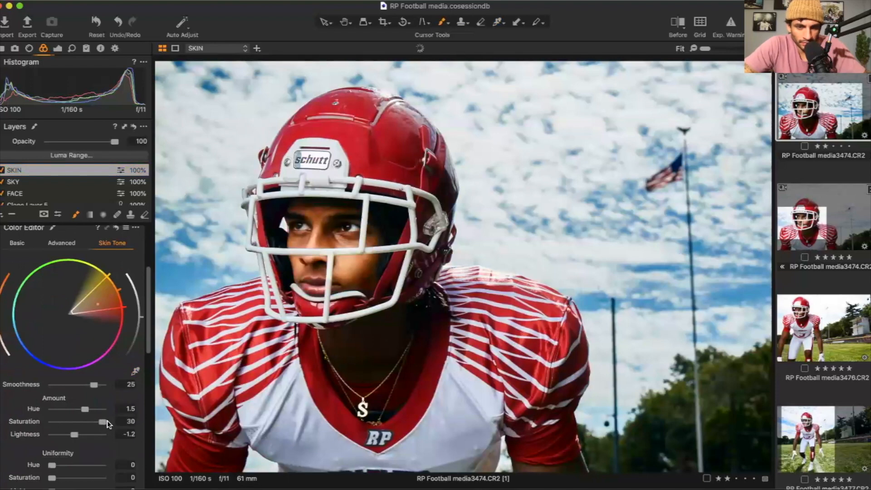
click(74, 421)
Step: Reset the skin tone hue amount, try it at -3.9, and set the hue to 1.4 and saturation to -9
double_click(82, 409)
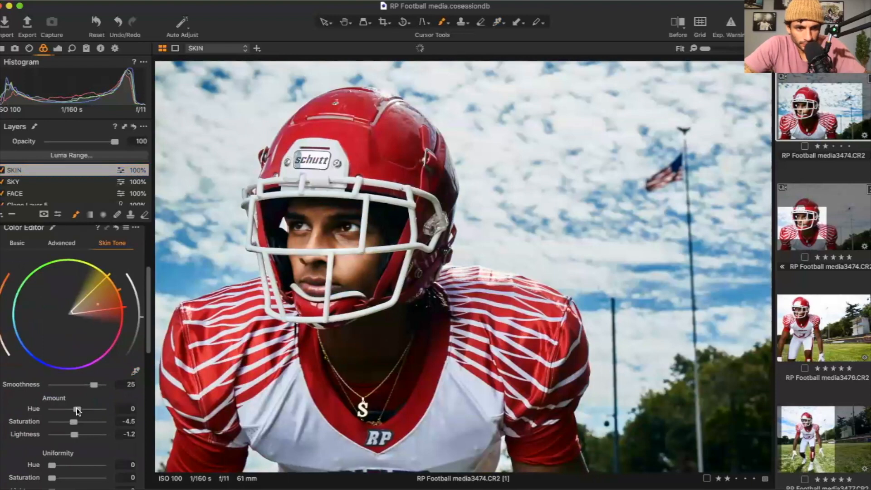
drag(74, 411, 59, 412)
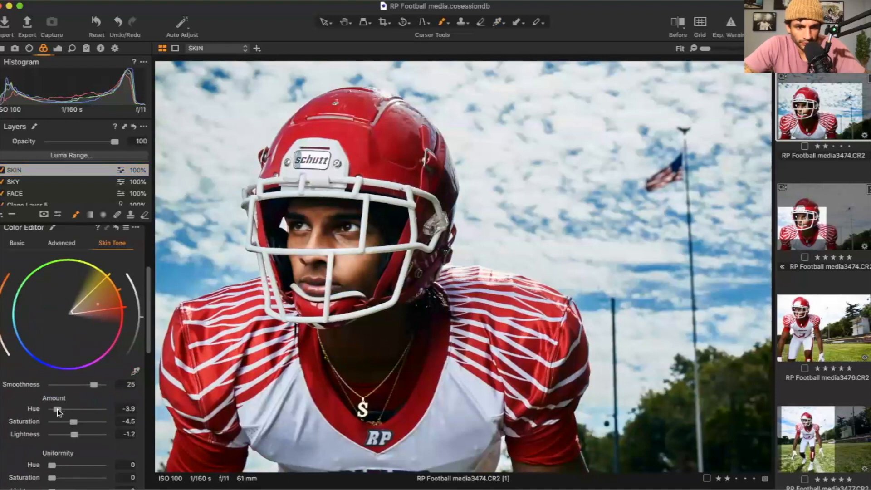
drag(101, 411, 76, 412)
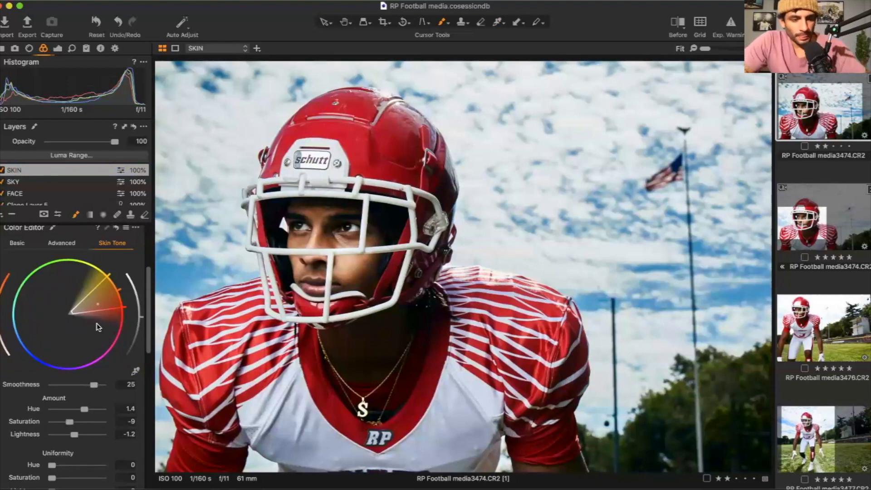
Step: Preview the selected skin tone color range and compare the image with the SKIN layer disabled and enabled
scroll(95, 333, down, 3)
scroll(95, 333, down, 3)
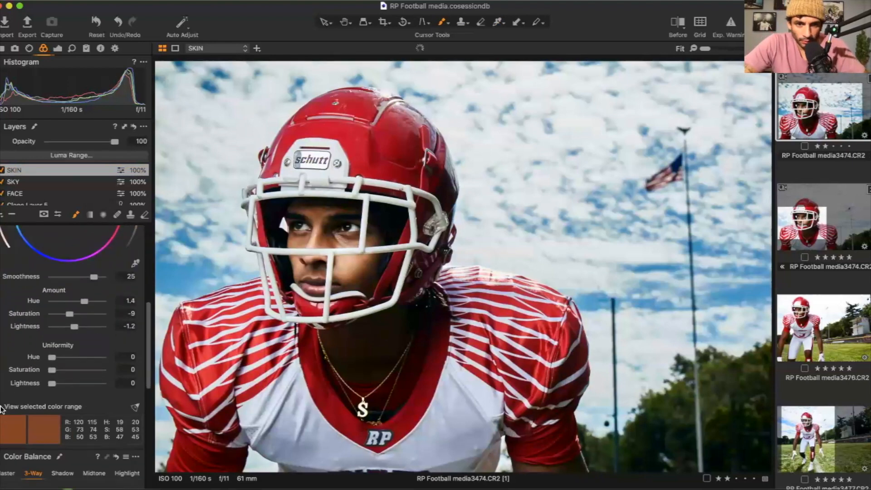
click(2, 406)
scroll(45, 385, up, 4)
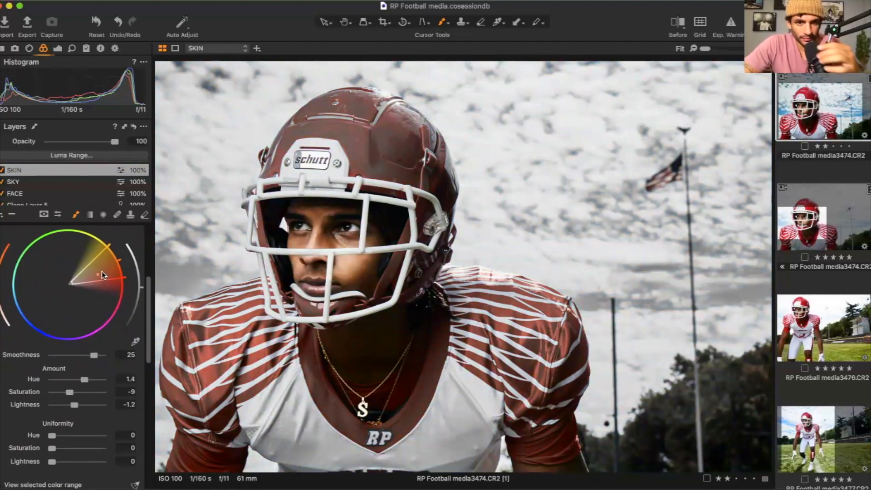
click(2, 170)
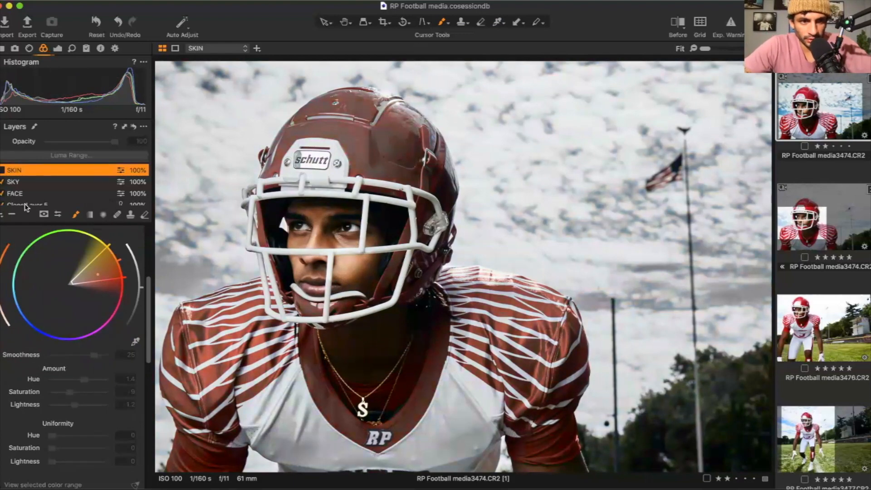
scroll(38, 424, down, 4)
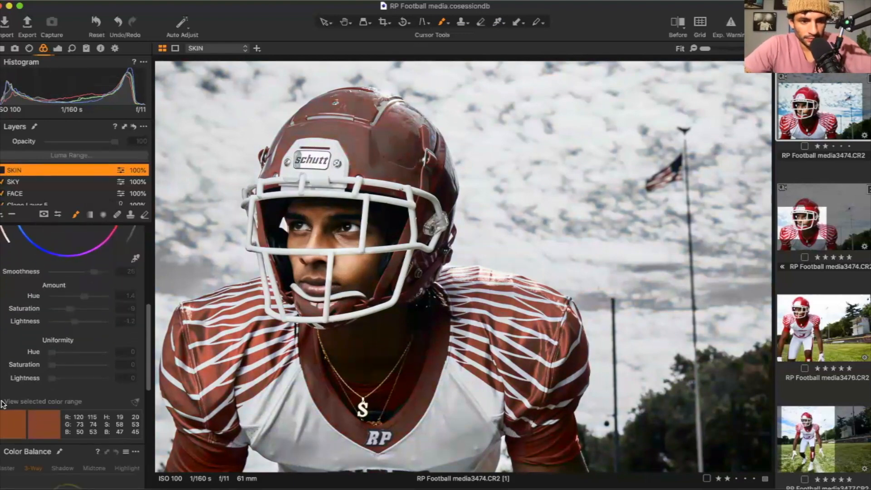
click(2, 169)
scroll(88, 276, up, 5)
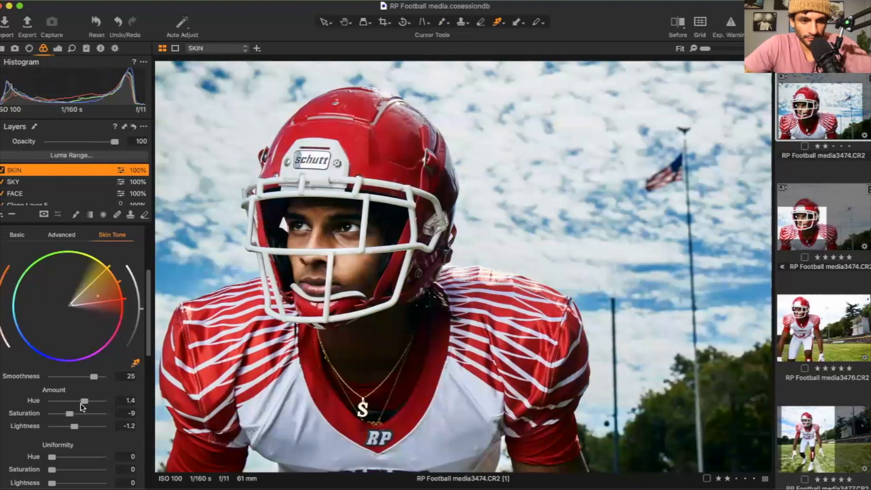
scroll(82, 406, down, 2)
scroll(68, 424, down, 5)
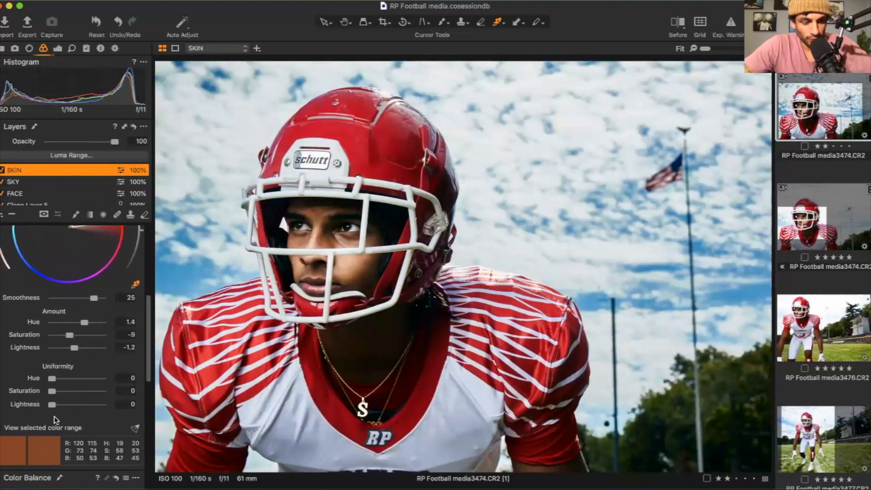
click(2, 433)
click(2, 433)
Step: Select the Background layer and show its exposure and tonal adjustments
scroll(50, 301, up, 12)
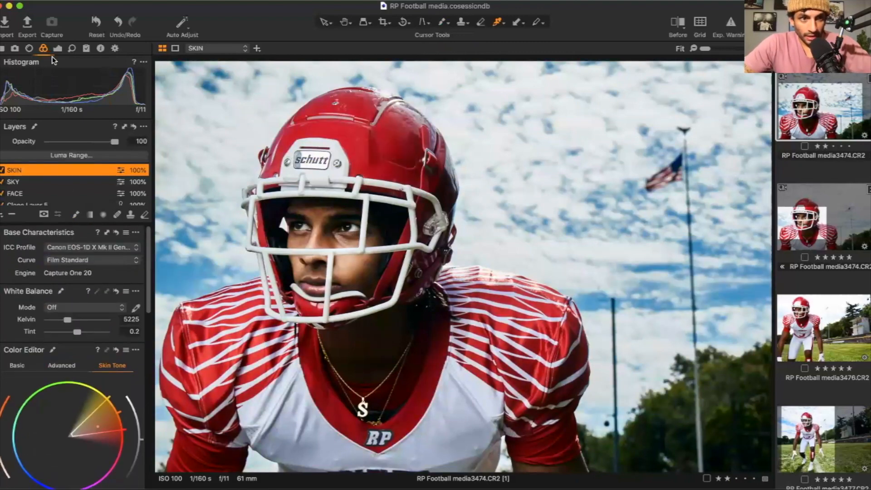
scroll(44, 178, down, 3)
click(45, 199)
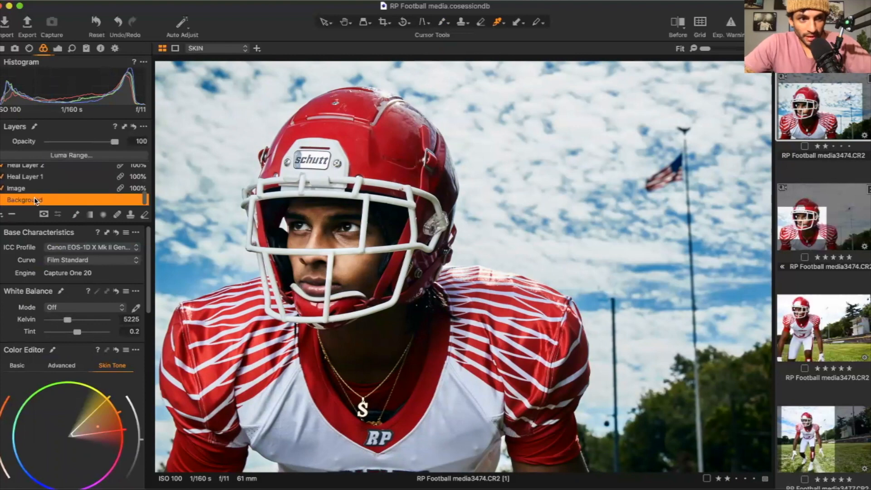
click(58, 49)
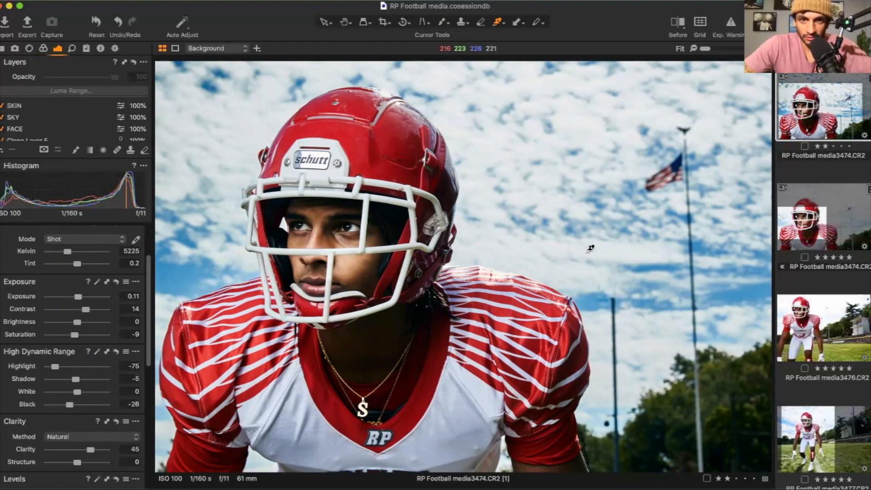
Step: Try a heal stroke on a new heal layer near the short pole in the sky, and undo it along with the layer
click(3, 151)
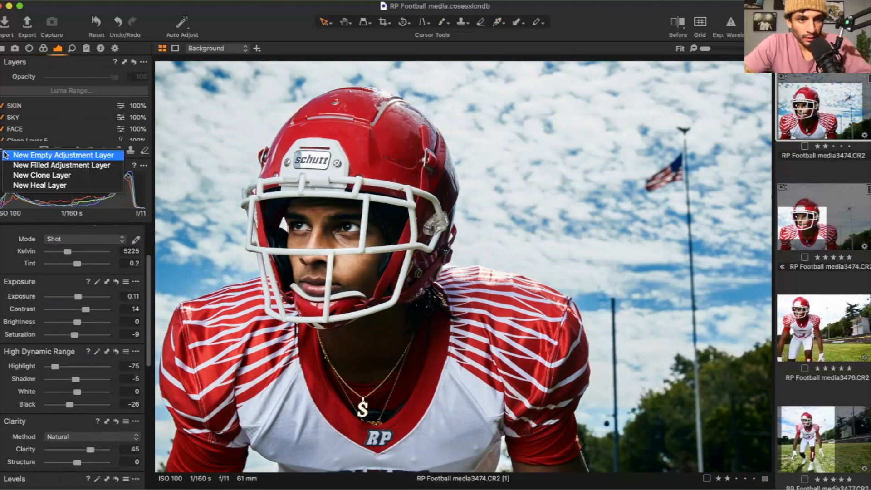
click(21, 185)
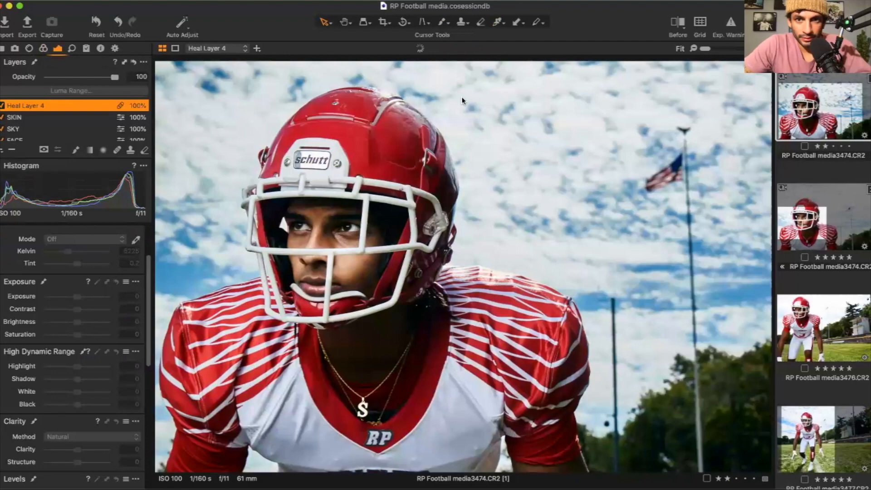
click(116, 150)
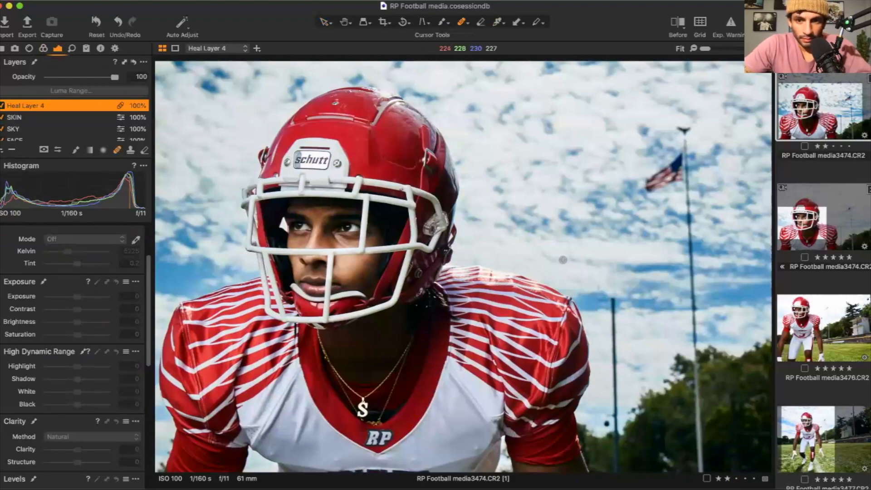
scroll(624, 279, up, 3)
scroll(623, 280, up, 5)
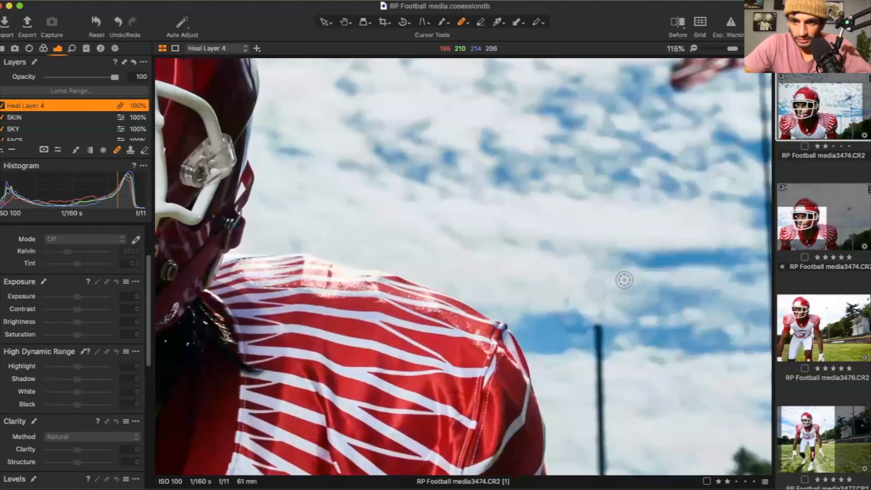
scroll(624, 279, down, 8)
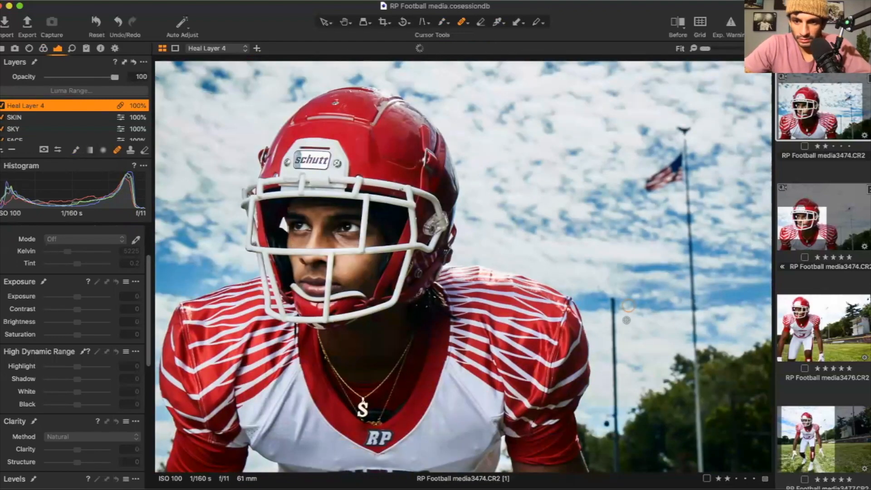
key(super+z)
Step: Remove the upper part of the short pole beside the player's shoulder with a size 164 heal brush, sampling from the sky
right_click(627, 322)
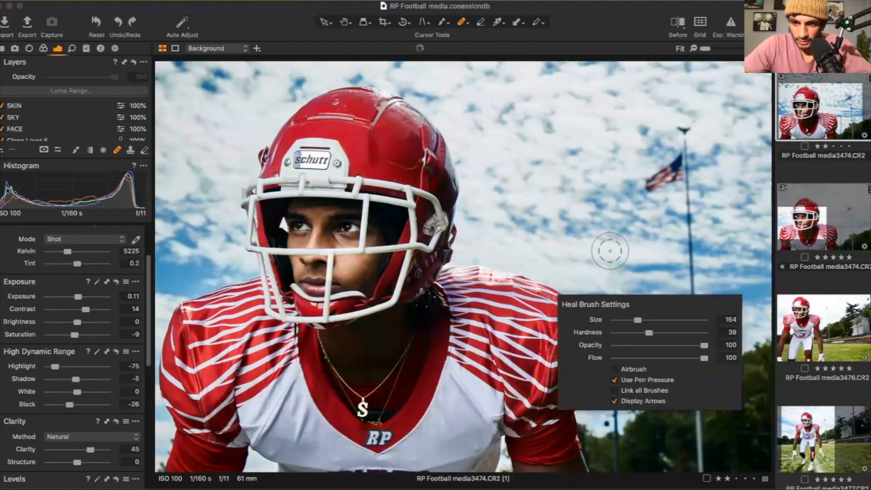
drag(612, 325, 615, 368)
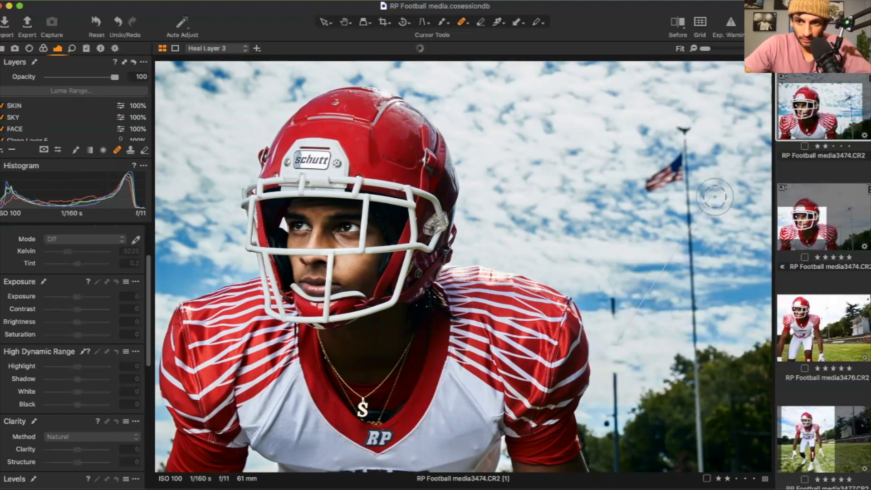
click(614, 304)
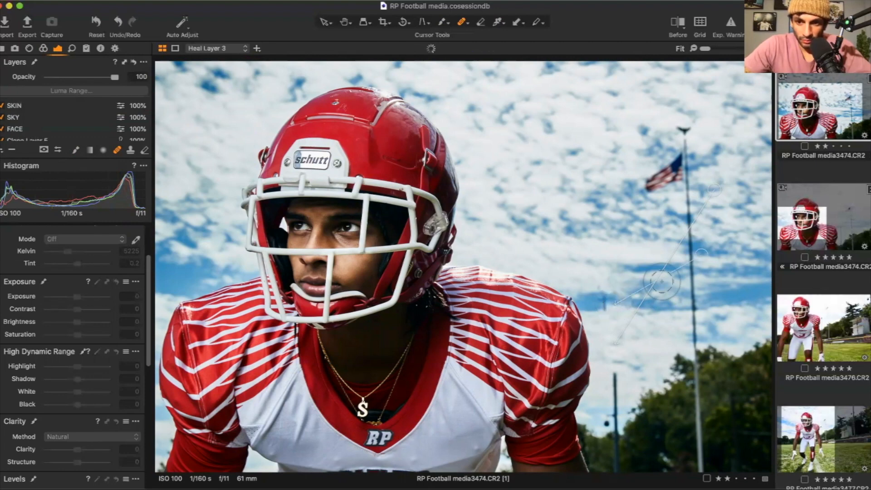
drag(711, 245, 723, 231)
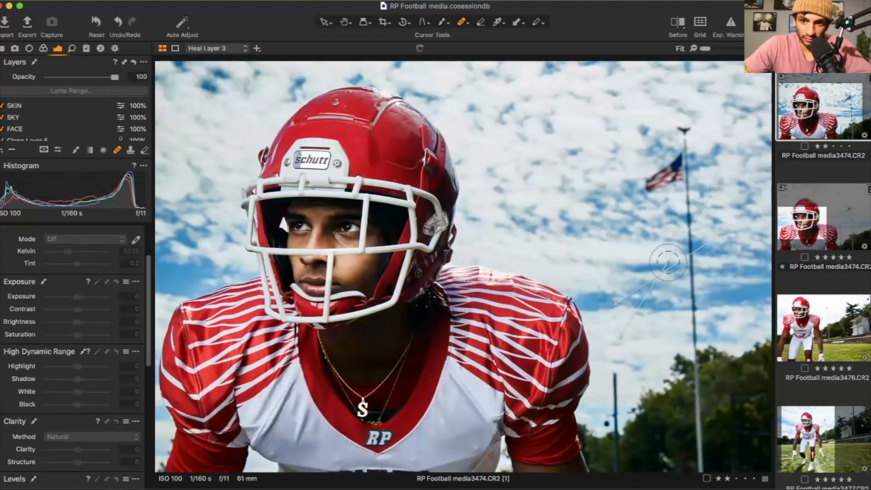
click(609, 286)
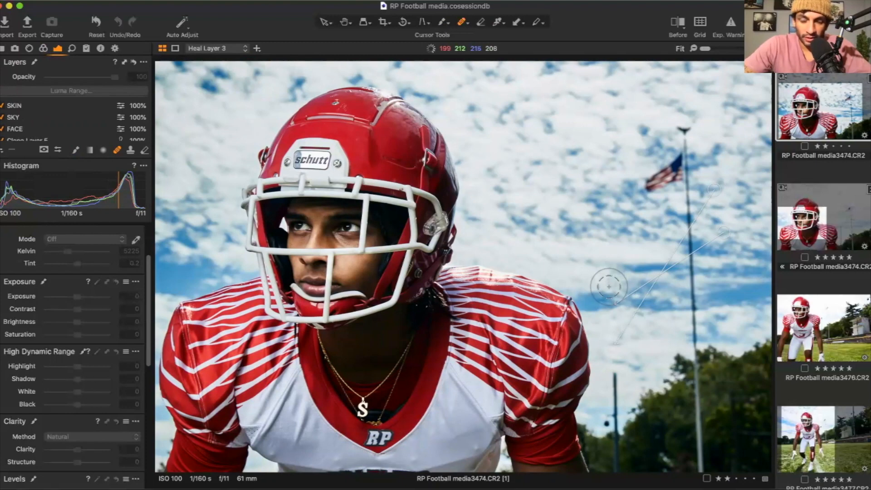
Step: Rename the heal layer used on the short pole as POLE
scroll(63, 120, down, 5)
scroll(62, 116, up, 3)
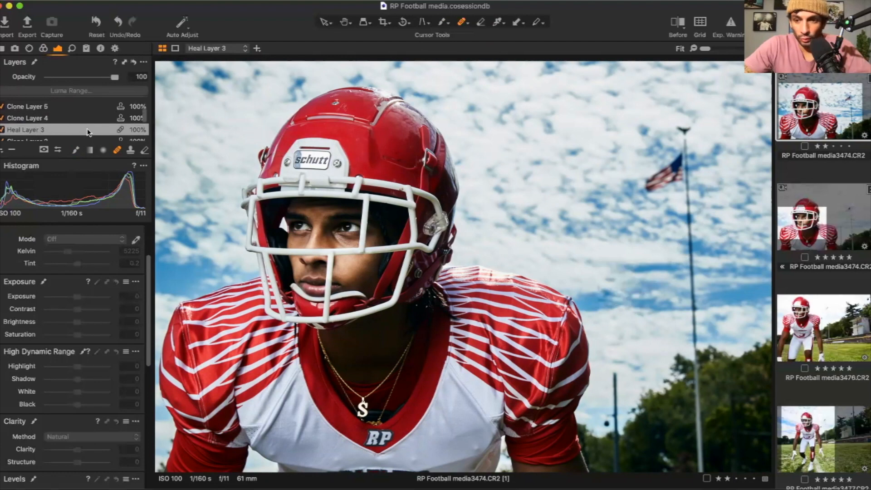
right_click(40, 130)
click(73, 246)
text(POLE)
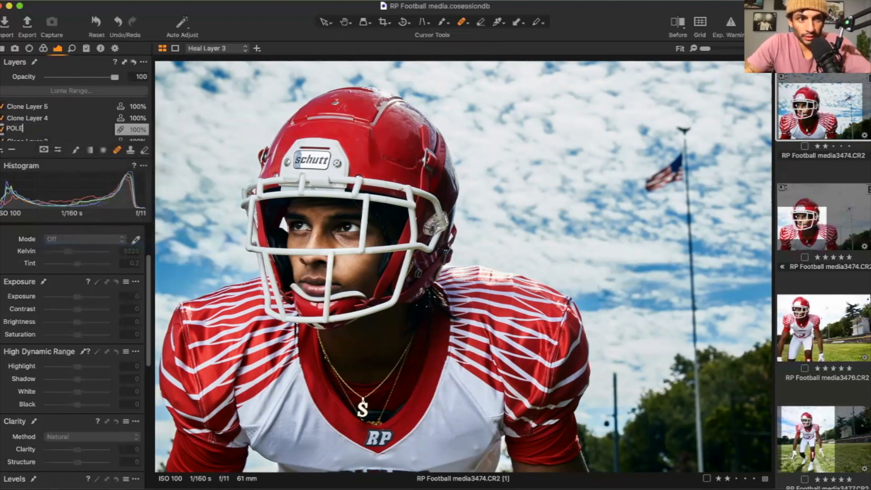
key(Return)
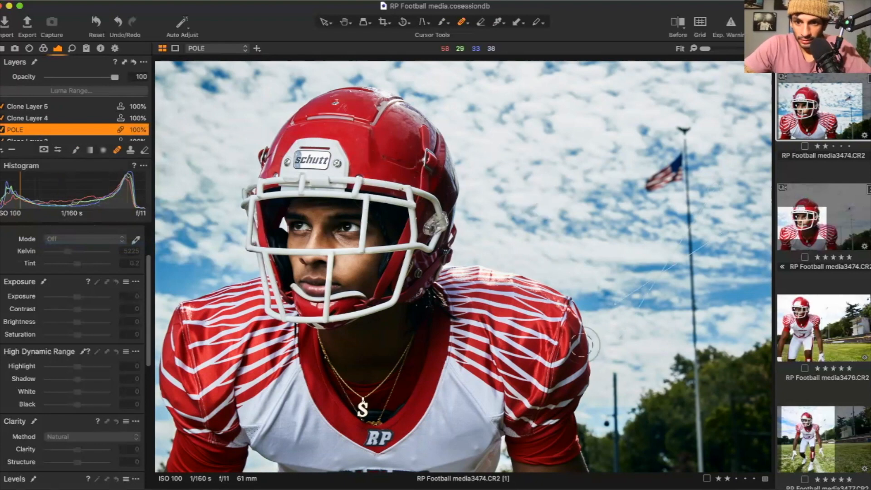
Step: Heal the remaining lower part of the short pole on the POLE layer, and undo the extra retouch in the sky
drag(613, 377, 614, 408)
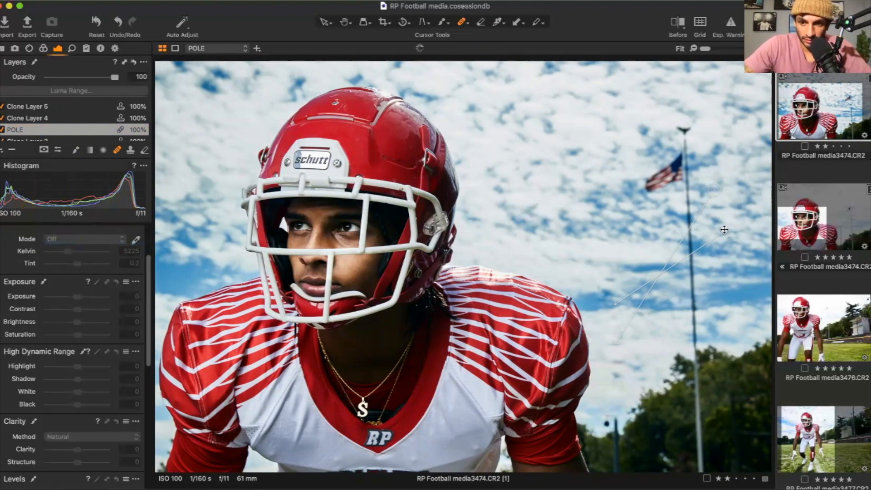
click(607, 414)
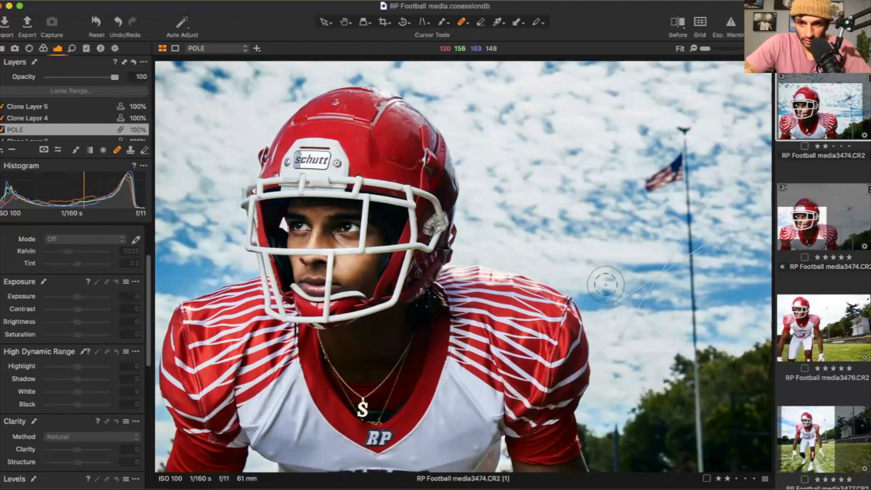
alt+click(606, 281)
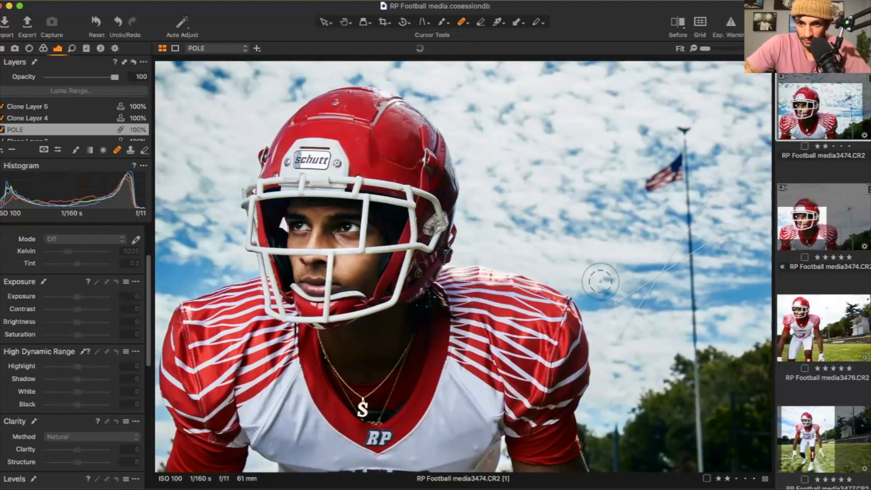
key(super+z)
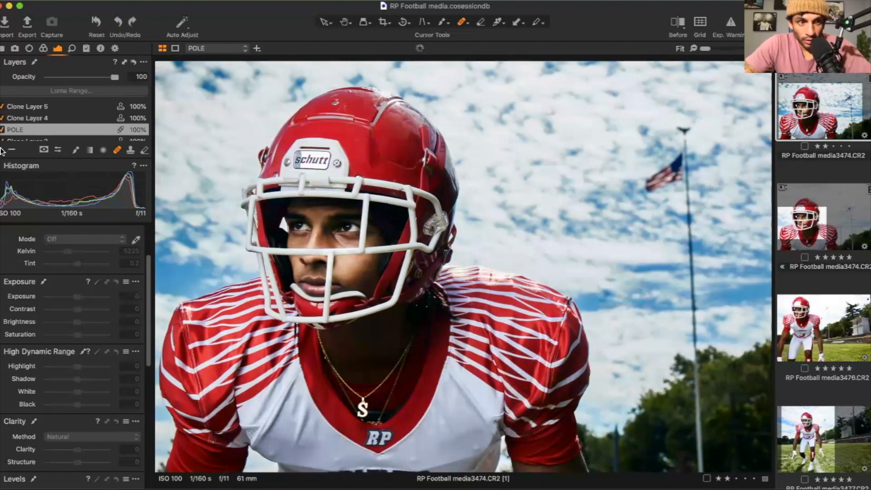
Step: Add a new clone layer and name it POLE CLONE
click(3, 151)
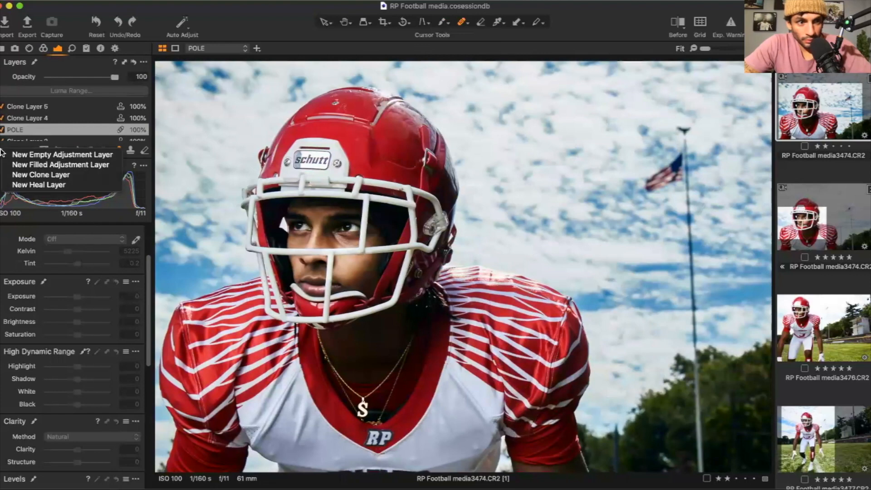
click(16, 176)
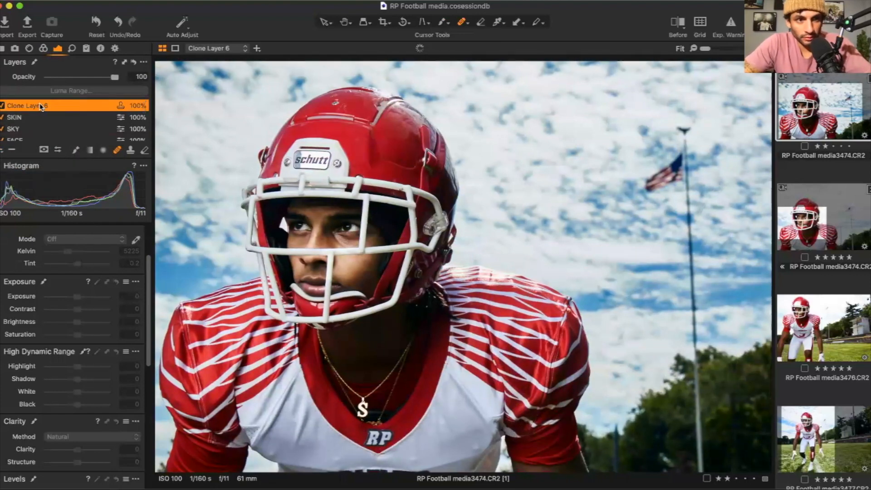
right_click(41, 106)
click(68, 221)
text(POL)
key(Return)
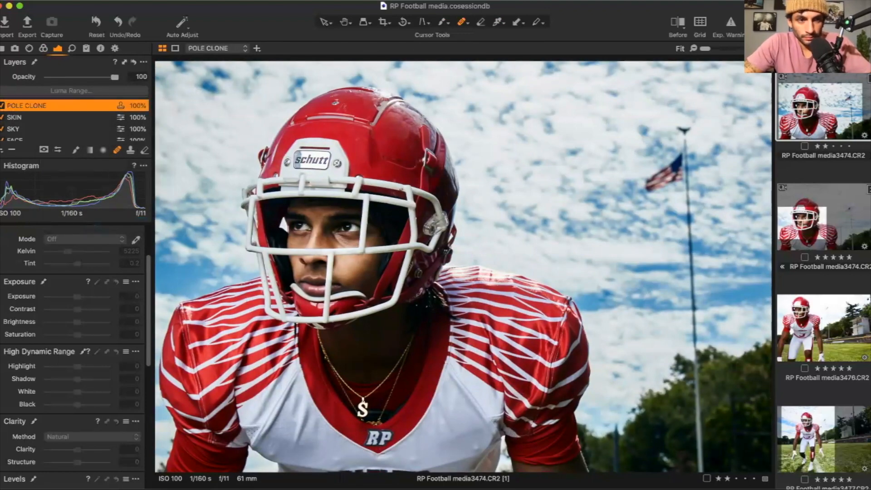
scroll(621, 305, up, 3)
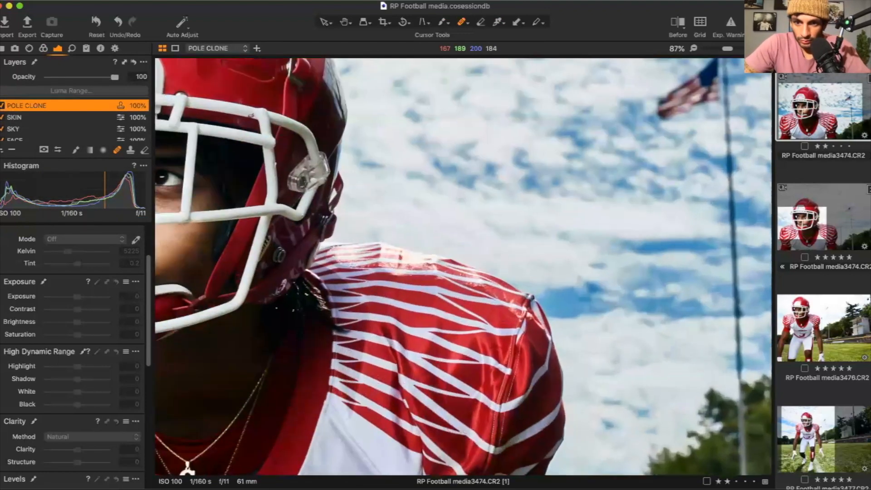
Step: Inspect the retouched sky beside the shoulder and the whole portrait, and review the Background layer's exposure, High Dynamic Range and clarity adjustments
scroll(622, 303, up, 2)
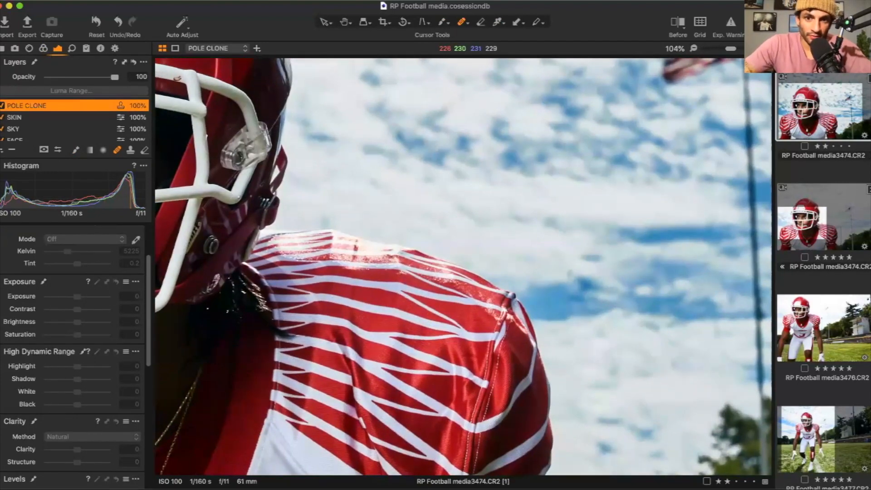
alt+click(513, 194)
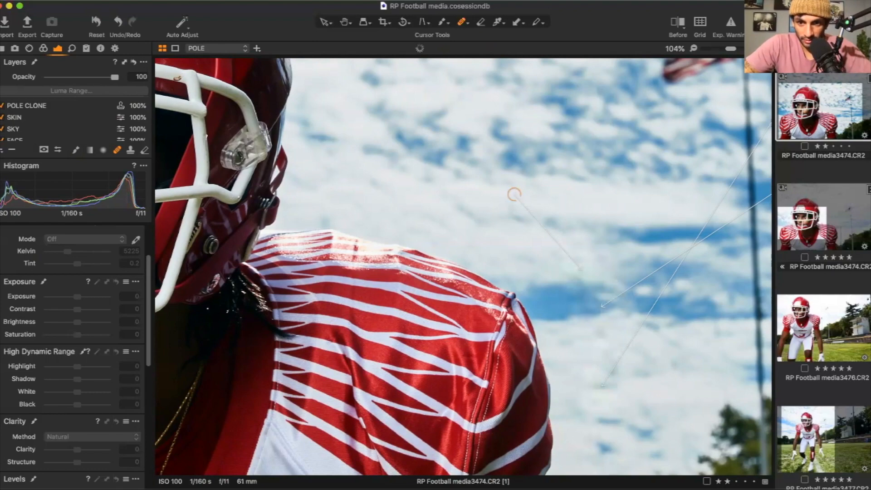
scroll(581, 276, down, 5)
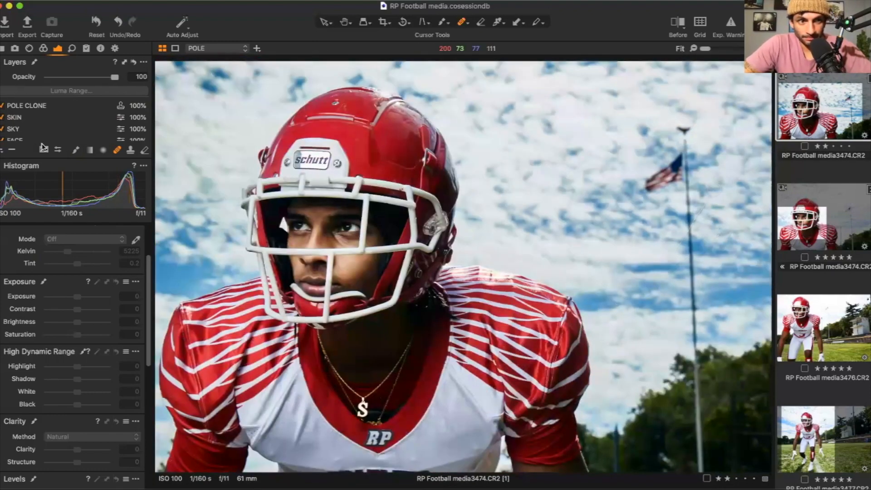
scroll(39, 126, down, 5)
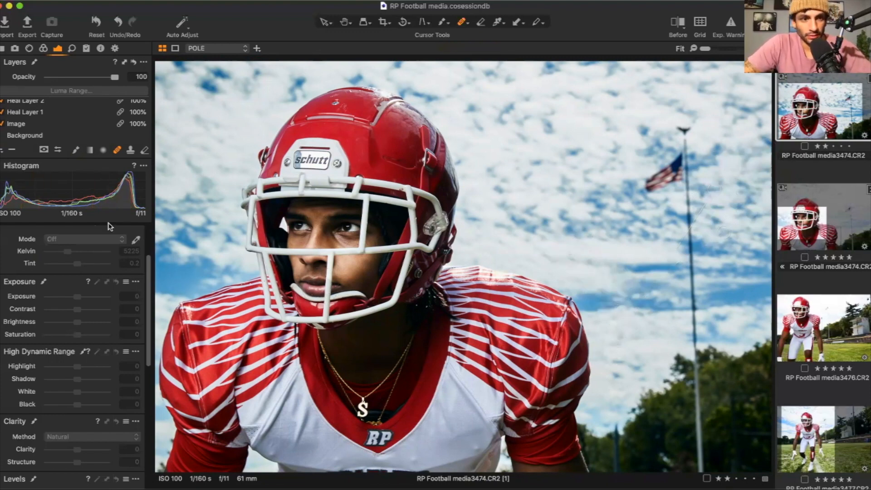
click(31, 136)
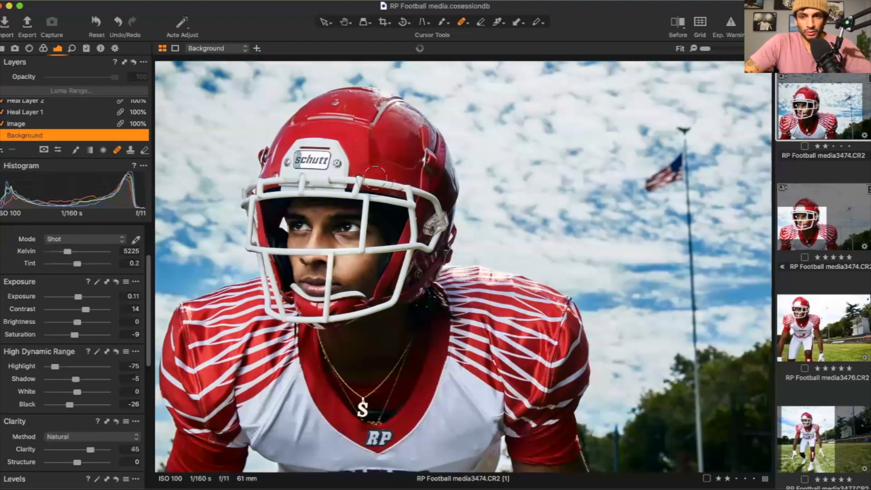
scroll(93, 286, down, 1)
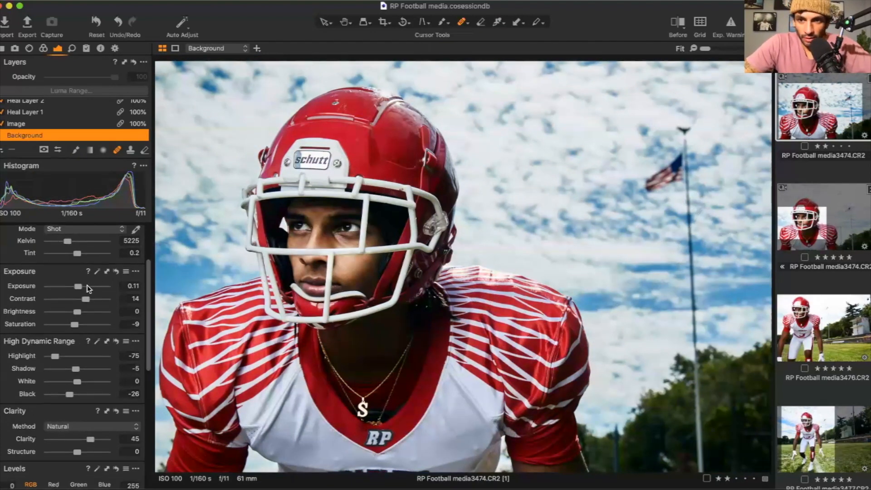
scroll(89, 288, up, 2)
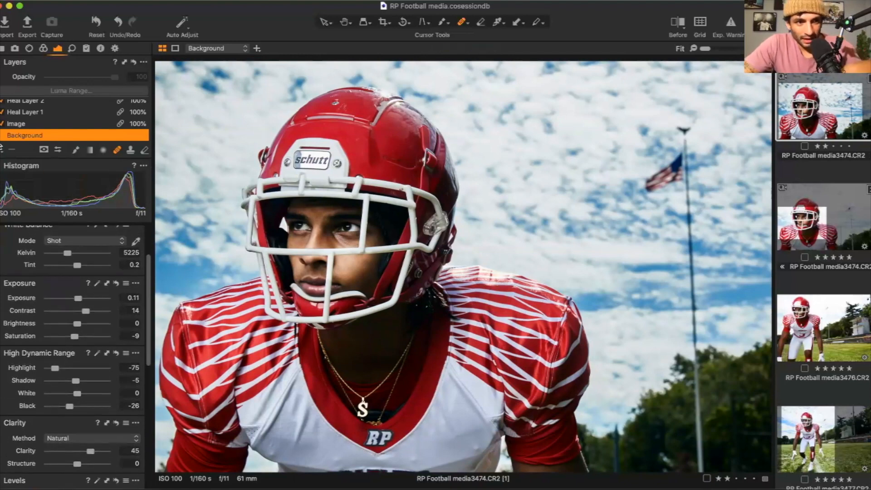
Step: Add a new adjustment layer and name it EYES
click(1, 150)
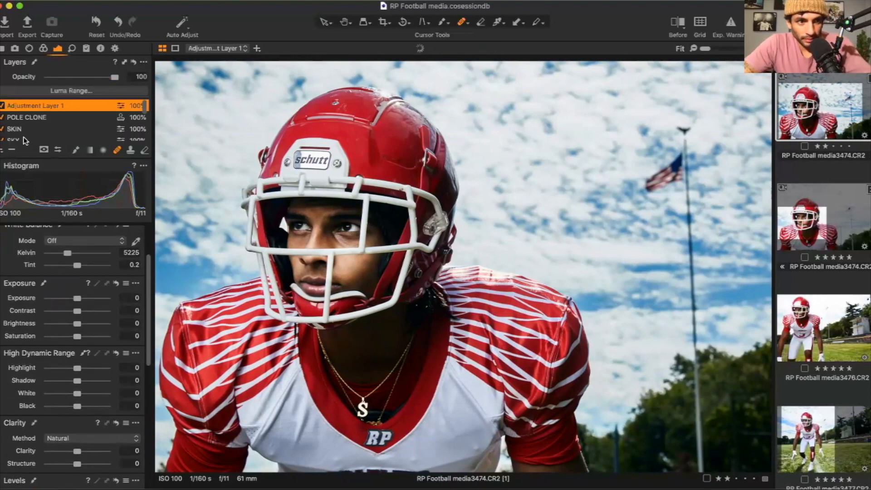
right_click(27, 107)
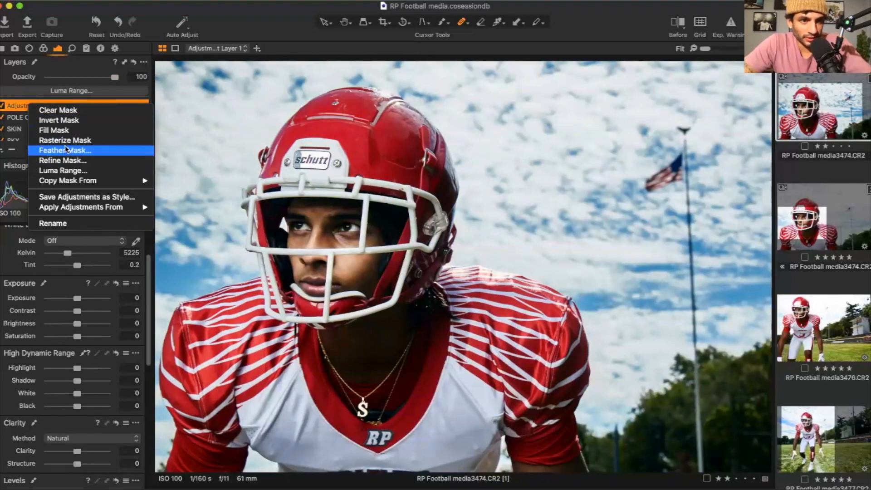
click(65, 223)
text(EYES)
key(Return)
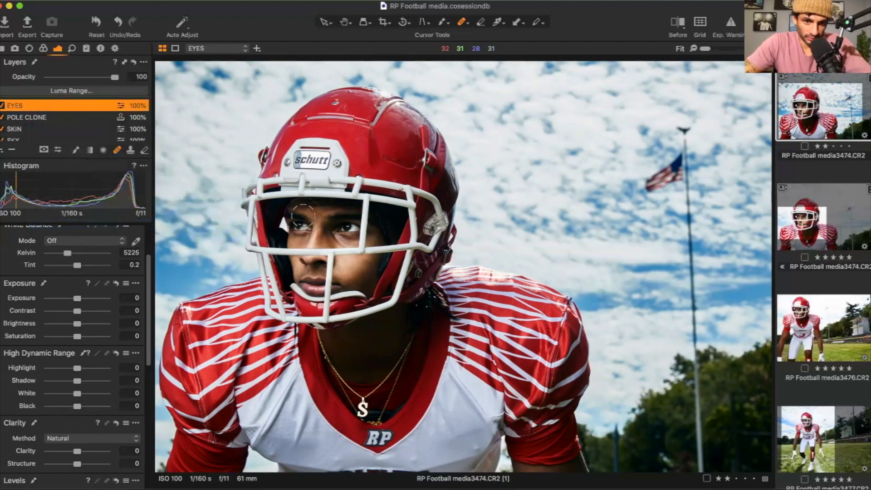
Step: Paint a small brush mask over both of the player's eyes on the EYES layer
scroll(340, 193, up, 5)
scroll(318, 222, up, 1)
key(b)
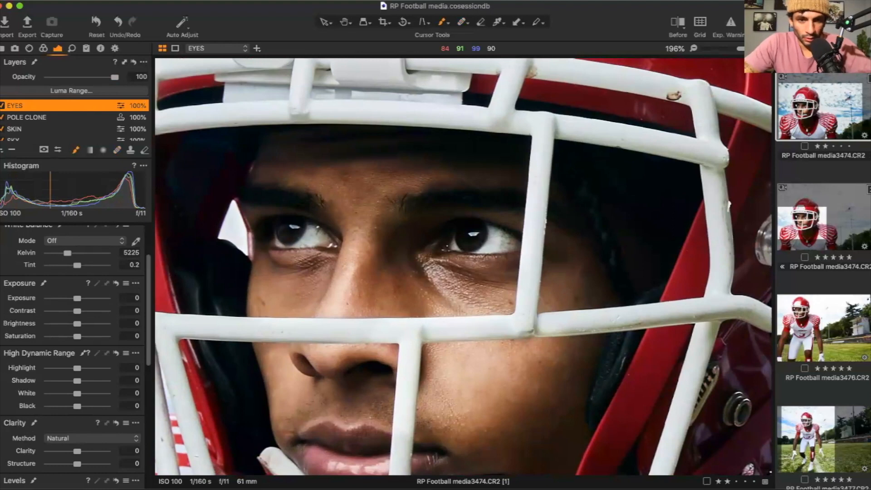
right_click(322, 200)
drag(321, 198, 314, 195)
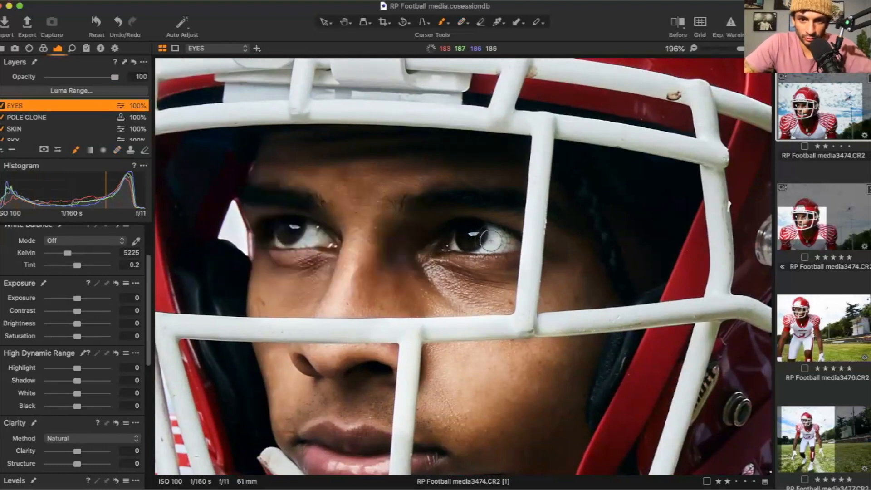
mouse_move(476, 240)
mouse_down()
mouse_move(458, 234)
mouse_move(507, 242)
mouse_move(460, 235)
mouse_up()
mouse_move(282, 229)
mouse_down()
mouse_move(319, 237)
mouse_move(283, 235)
mouse_up()
Step: Brighten the eyes on the EYES layer with exposure 0.5 and contrast 13, checking the effect on the whole portrait
drag(78, 299, 86, 312)
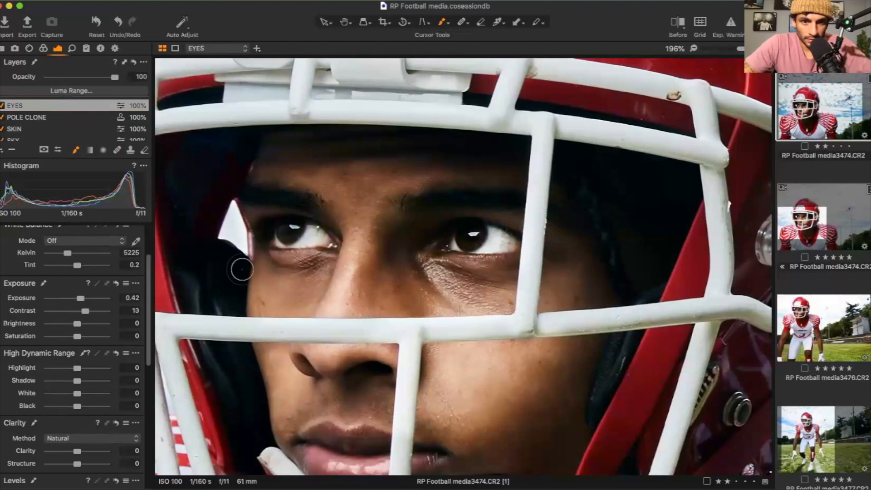
key(super+0)
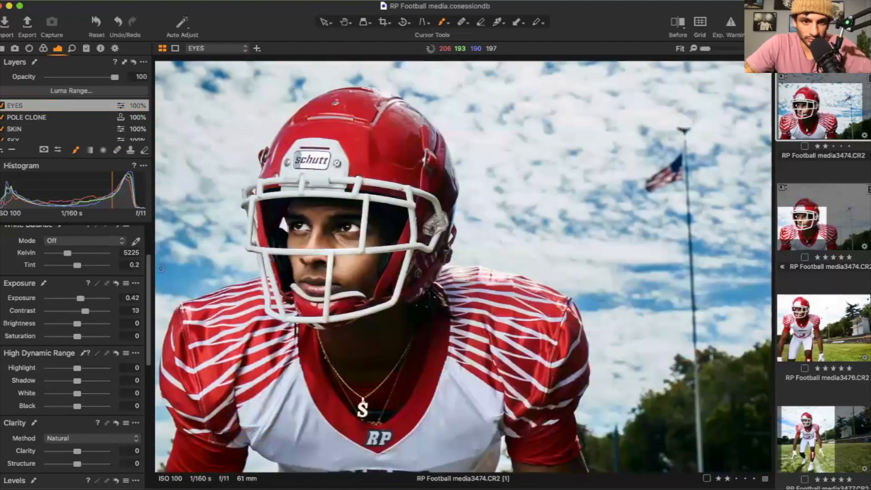
click(83, 298)
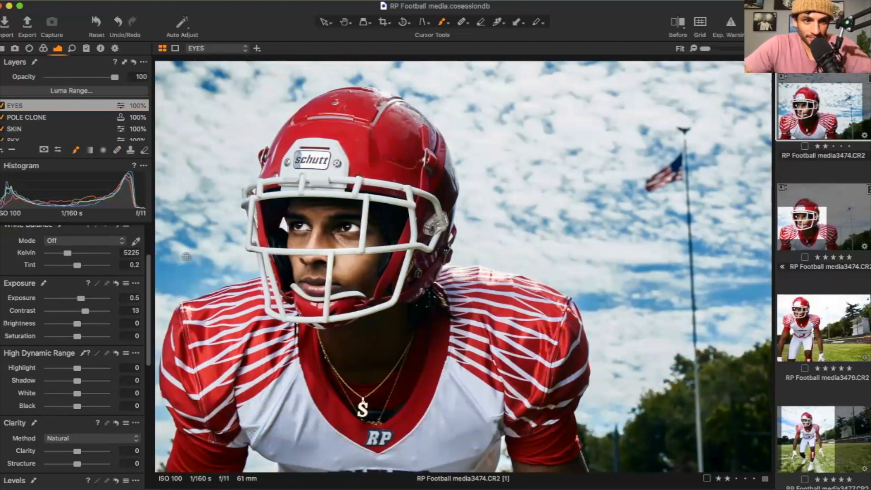
Step: Select the Background layer and compare the edited portrait with the original by sweeping the before/after split across the image
scroll(19, 123, down, 5)
click(20, 135)
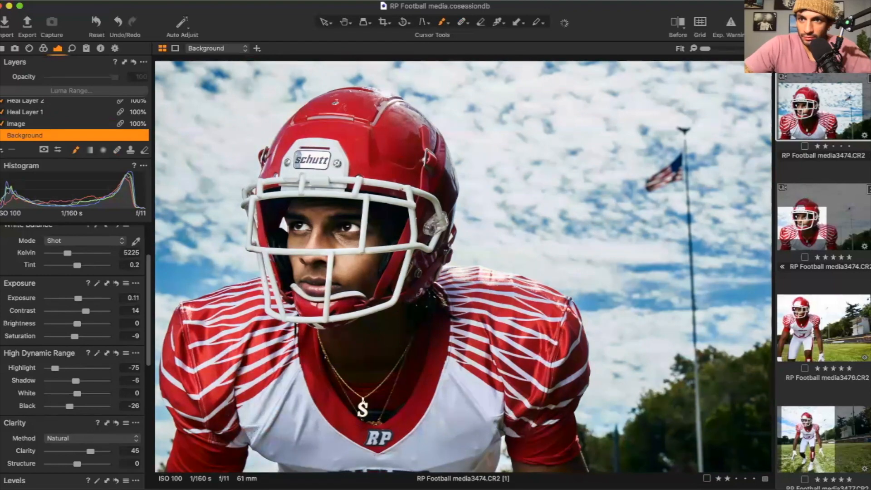
click(676, 24)
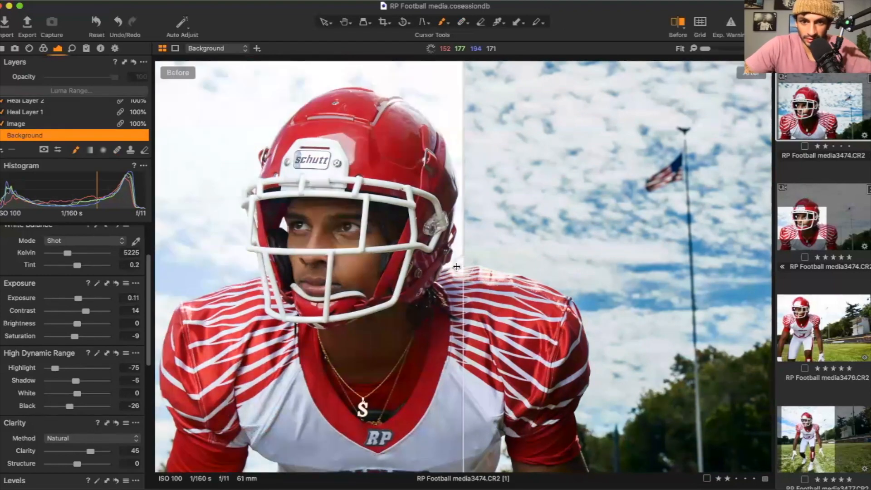
drag(466, 268, 820, 298)
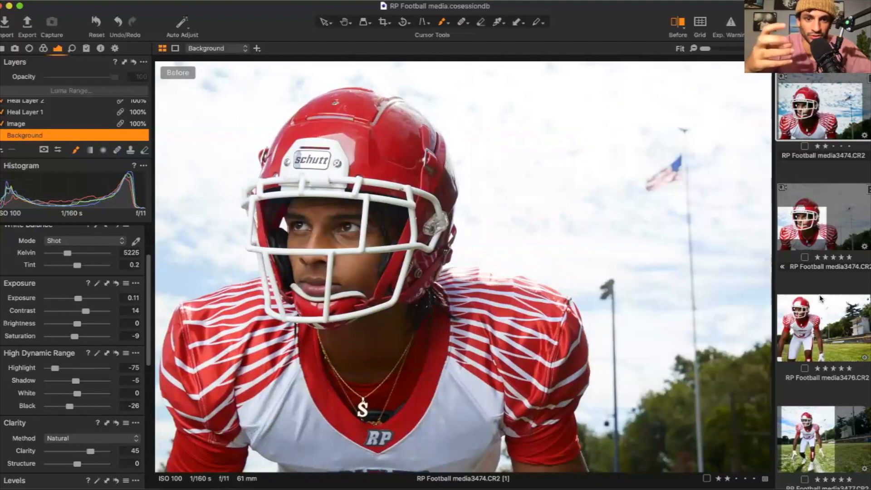
drag(766, 294, 117, 350)
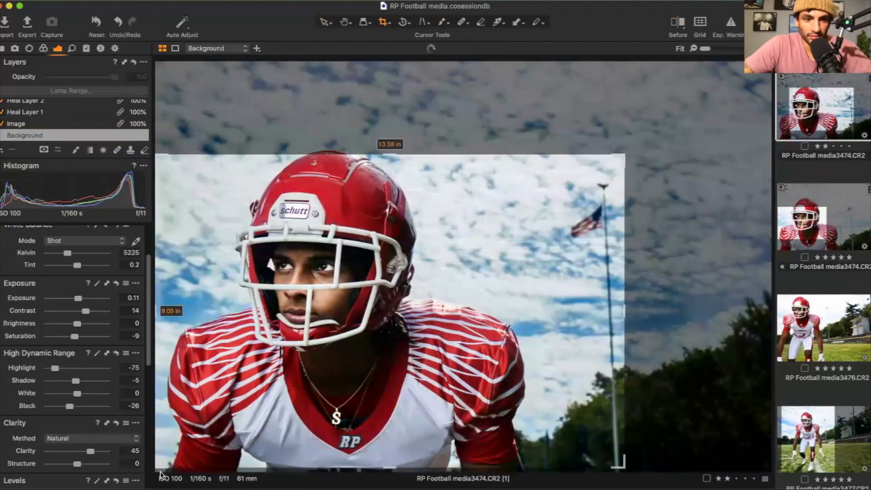
Step: Enlarge the crop upward and to the flagpole side to about 14.3 × 9.6 in, and apply it
mouse_move(156, 468)
mouse_down()
mouse_move(190, 443)
mouse_move(155, 467)
mouse_up()
drag(623, 155, 658, 130)
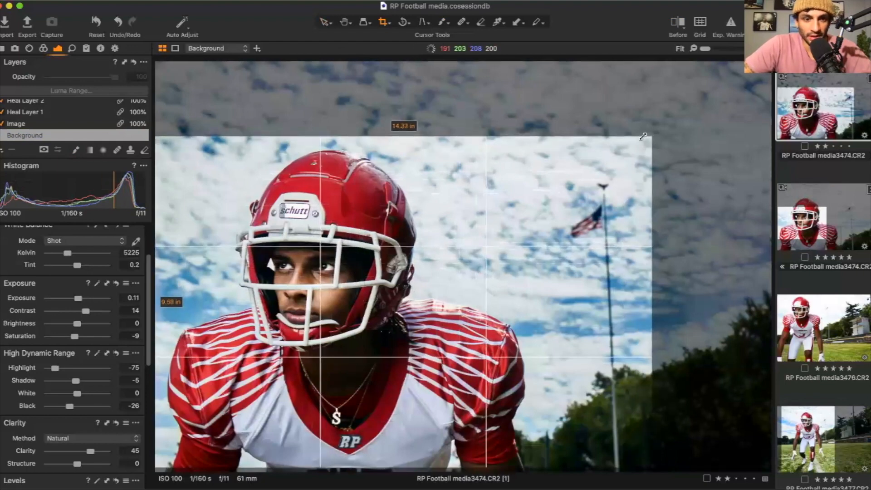
click(324, 23)
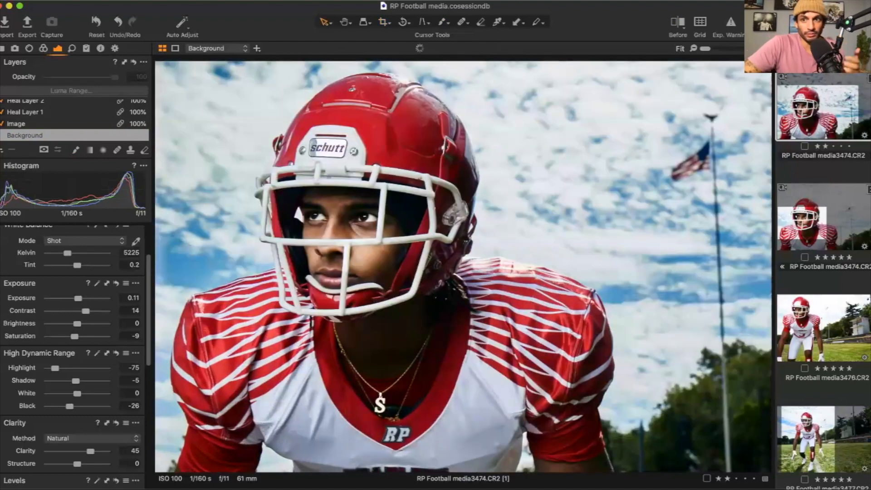
Step: Compare the recropped portrait with its original version, sweeping the before/after split over the face and across the frame
click(677, 28)
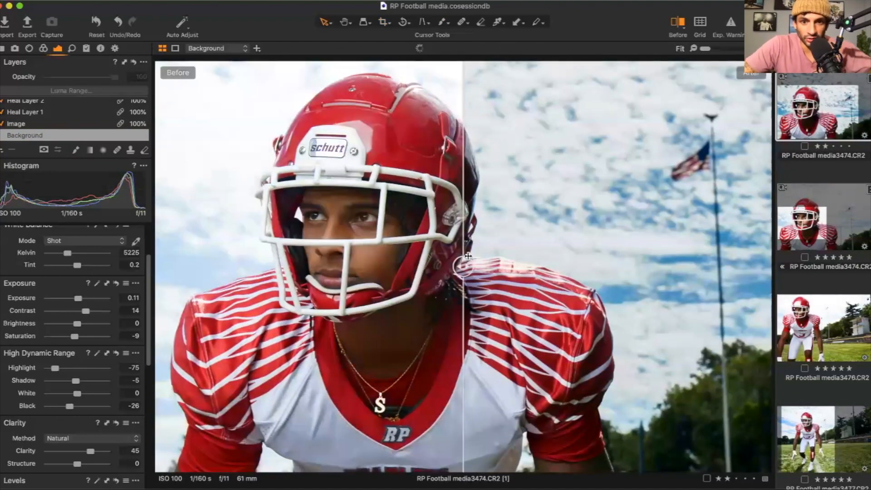
drag(462, 265, 333, 275)
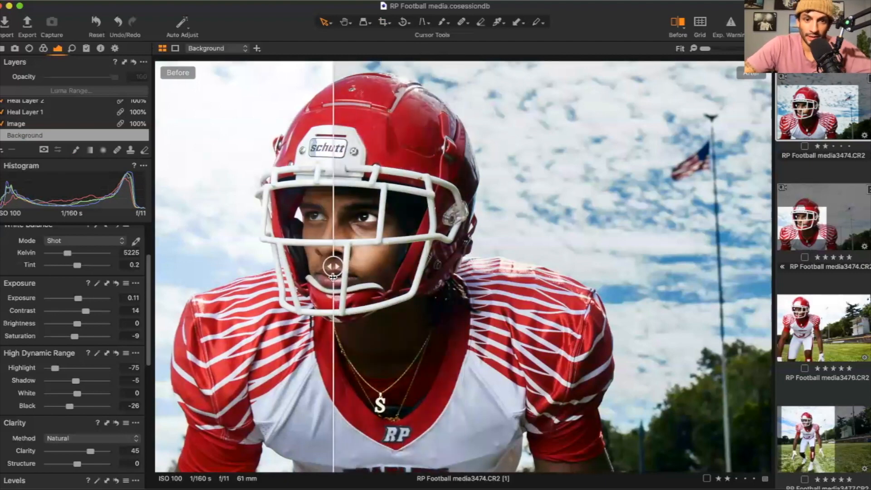
drag(333, 268, 540, 290)
drag(615, 300, 157, 270)
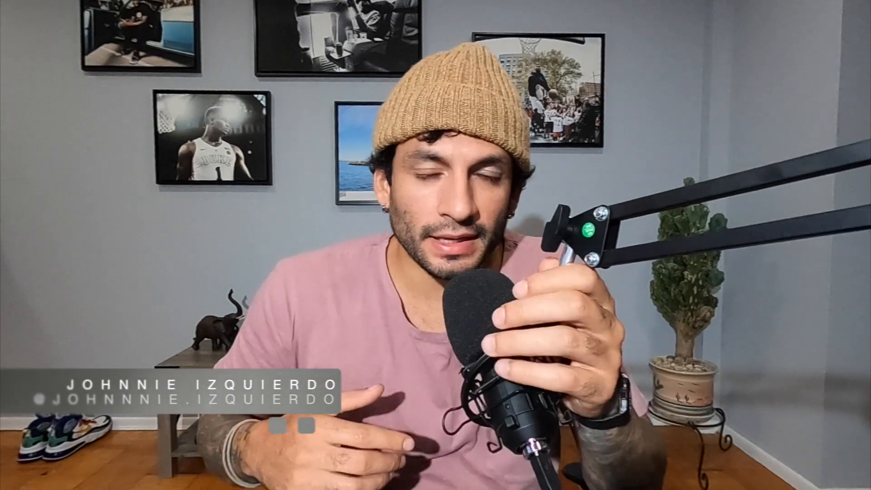